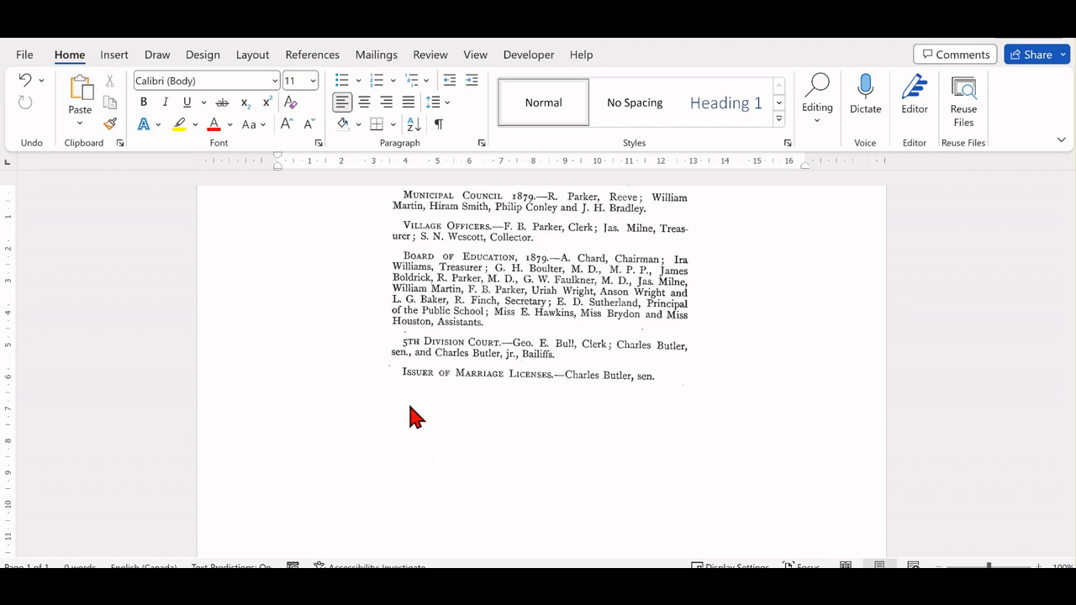
Enter the comma-separated header line SURNAME,GIVEN NAME,OCCUPATION,LOCATION,PAGE below the scanned directory excerpt.
type("SURNAME")
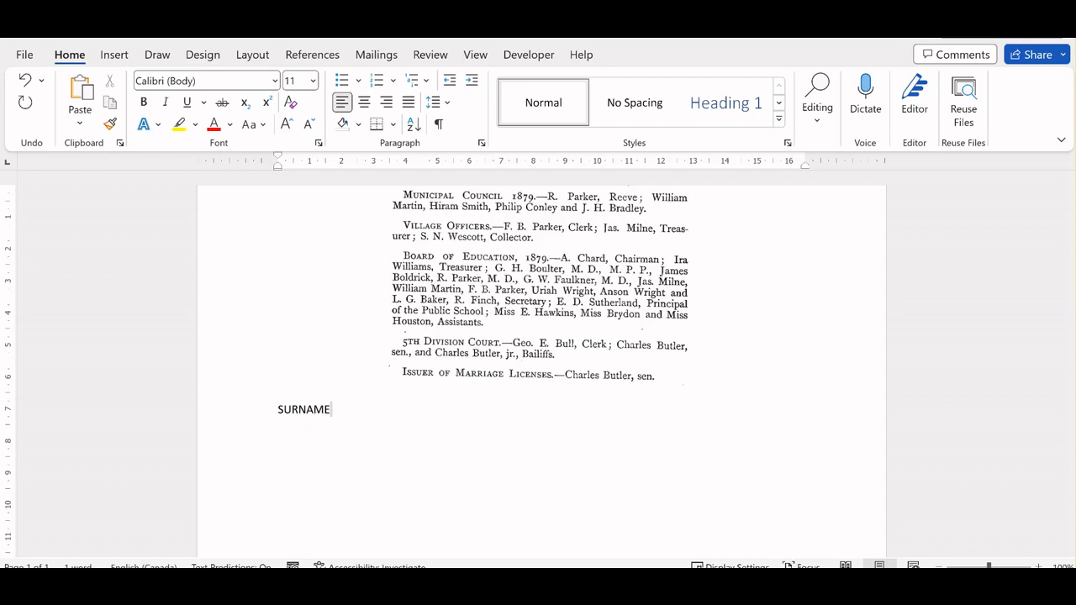
type(",GIVEN NAME")
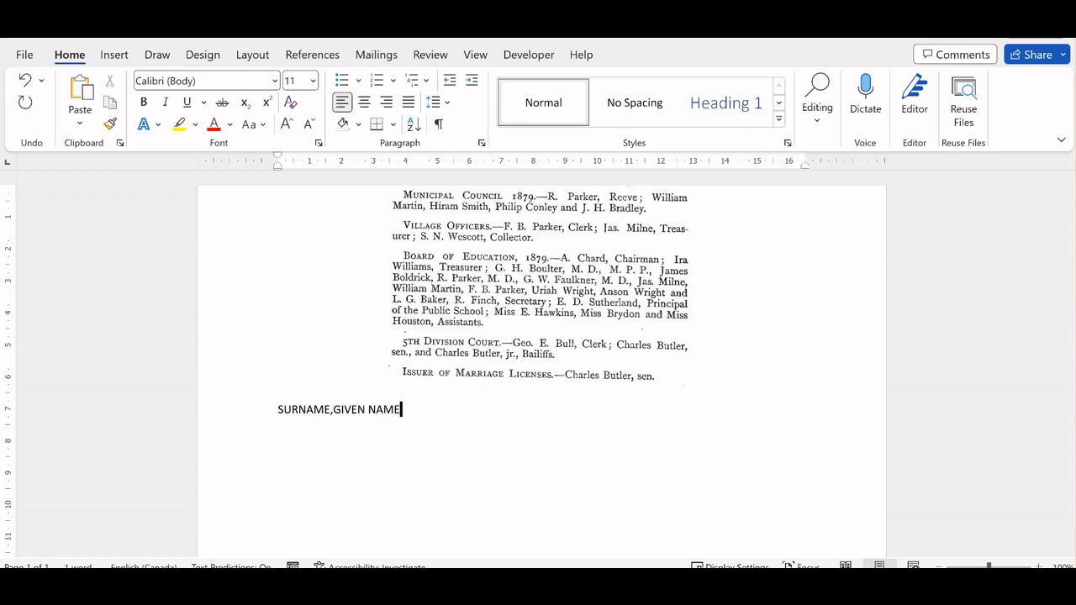
type(",OCCUPATION,LOCATION")
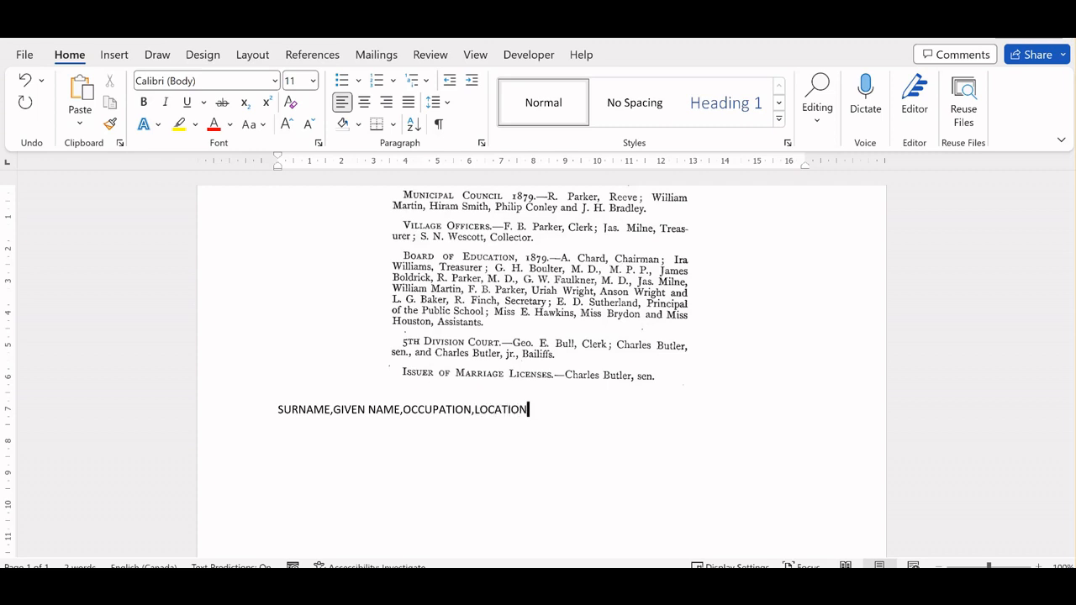
type(",PAGE")
key("Return")
Start the first record on the line below the header with the 1879 reeve's surname and initial, each followed by a comma.
type("Parker,R.,")
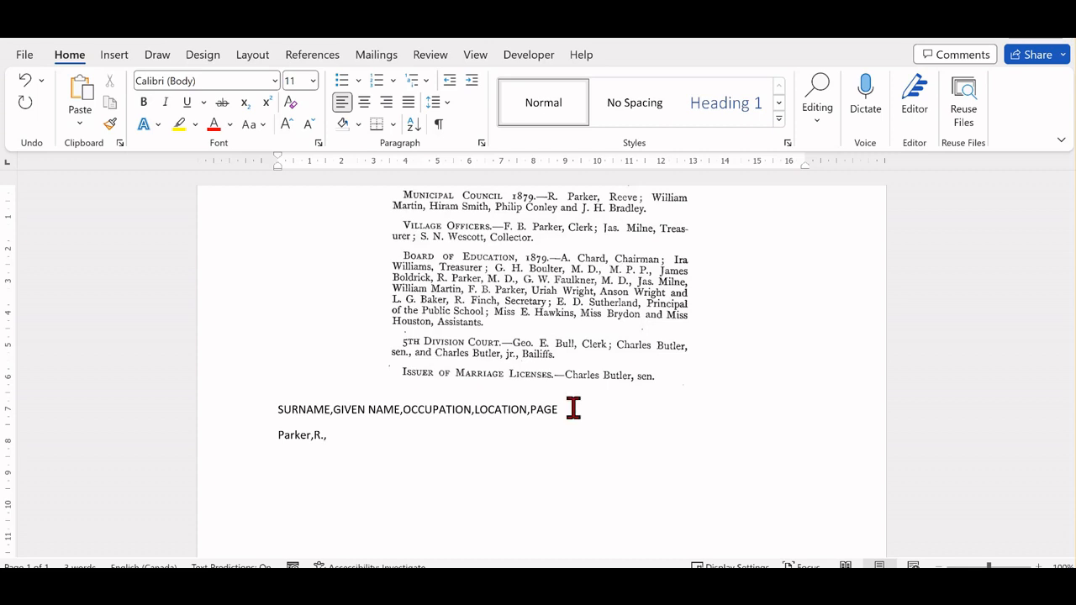
Complete the reeve's record with occupation Reeve of Stirling Municipal Council, location Stirling and page 370, separated by commas without spaces, and begin a new line.
type("Reeve of Stirling")
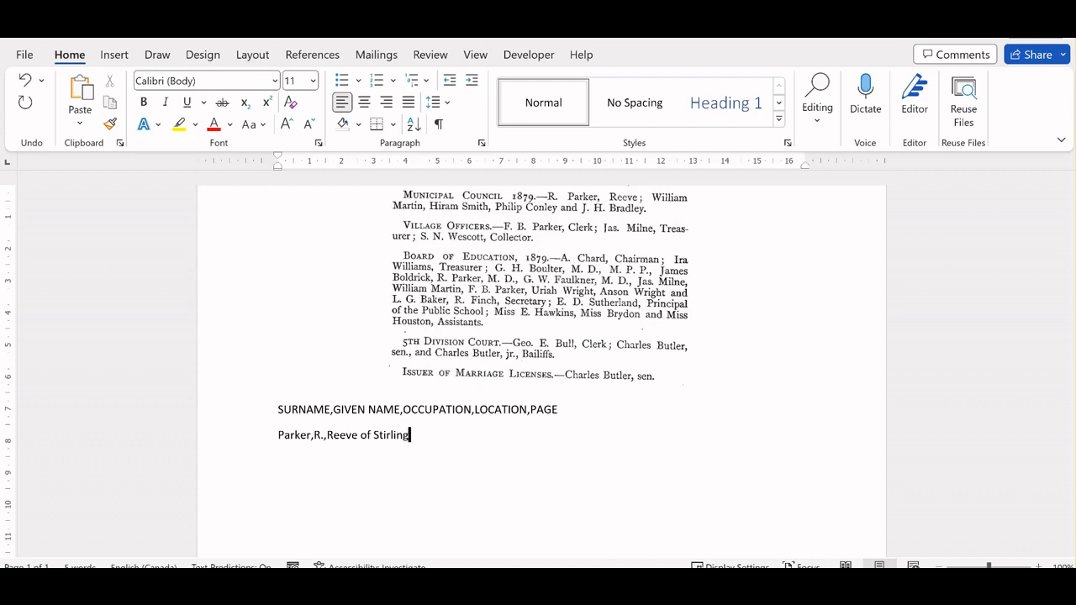
type(" Municip")
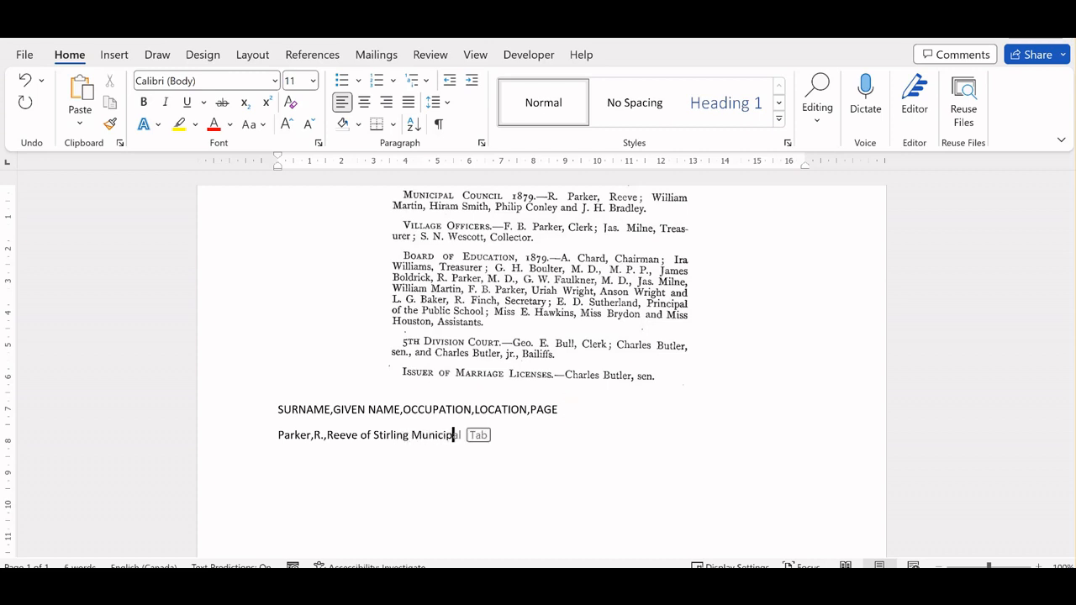
type("al Council")
type(",")
type("Stirli")
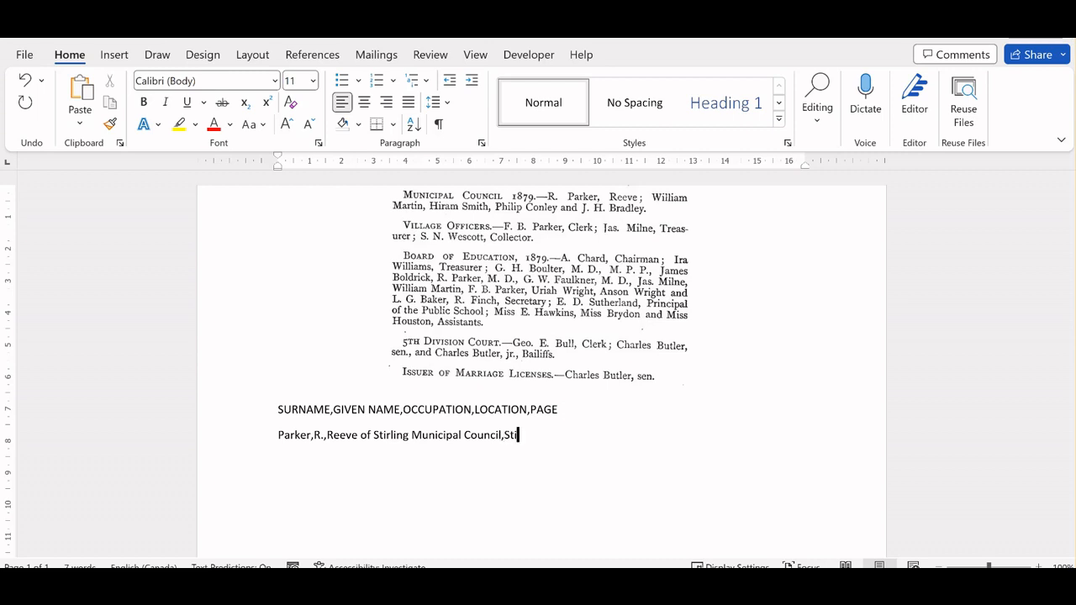
type("ng,370")
key("Return")
left_click(576, 443)
key("Return")
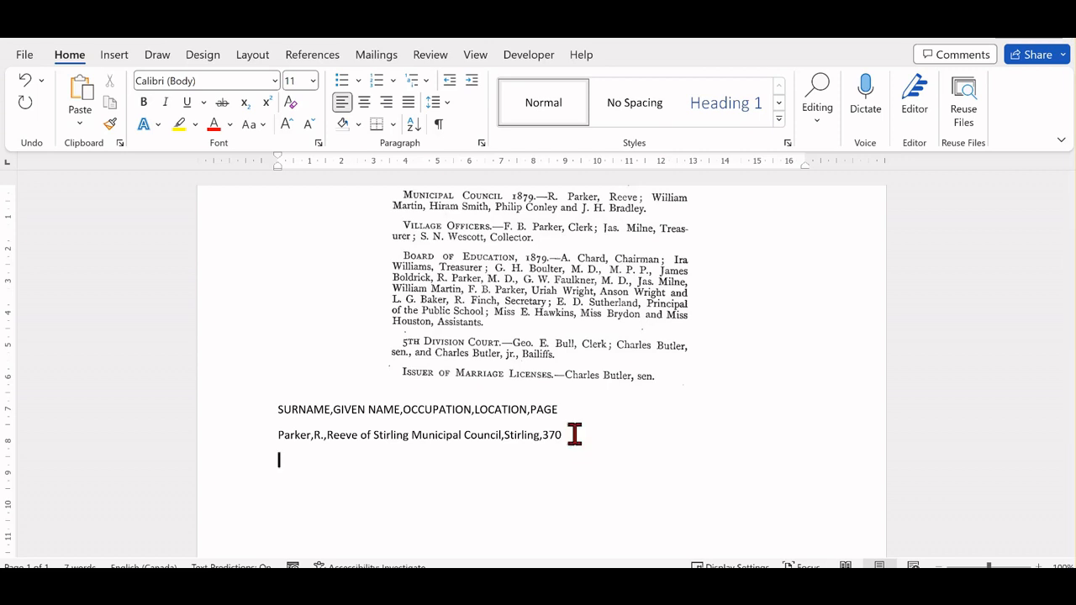
Start the second record with the surname and given name of the first councillor listed after the reeve, each followed by a comma.
type("Martin,")
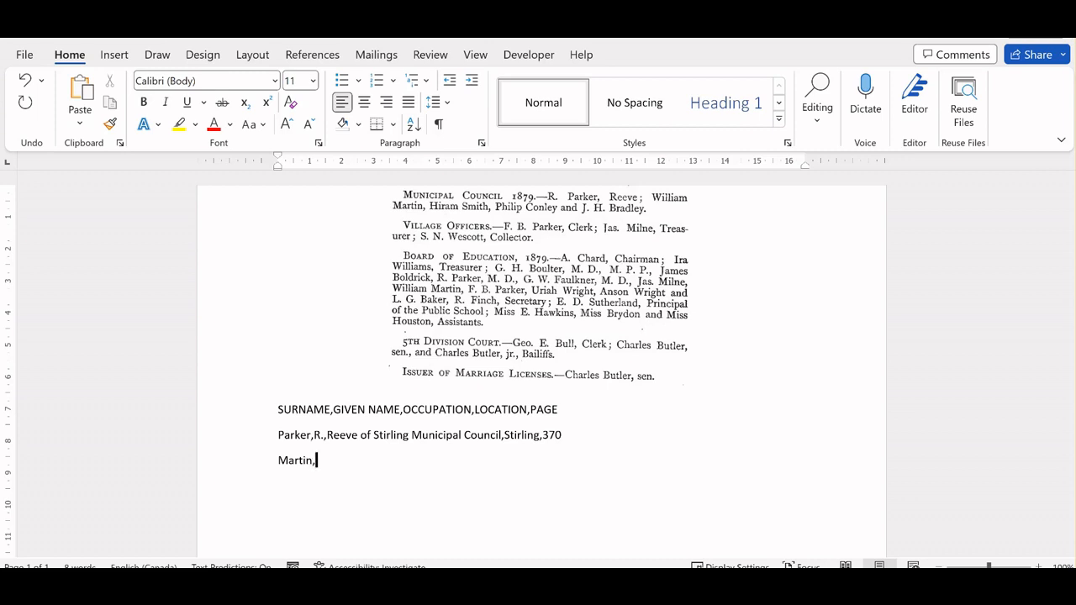
type("William,Councillor o")
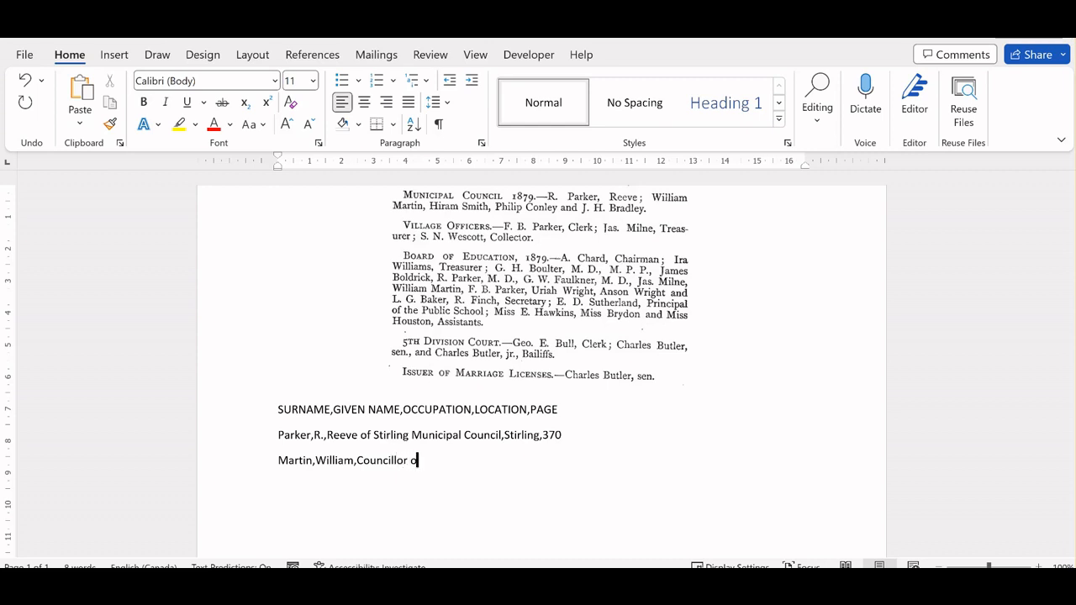
type("n Stirlin")
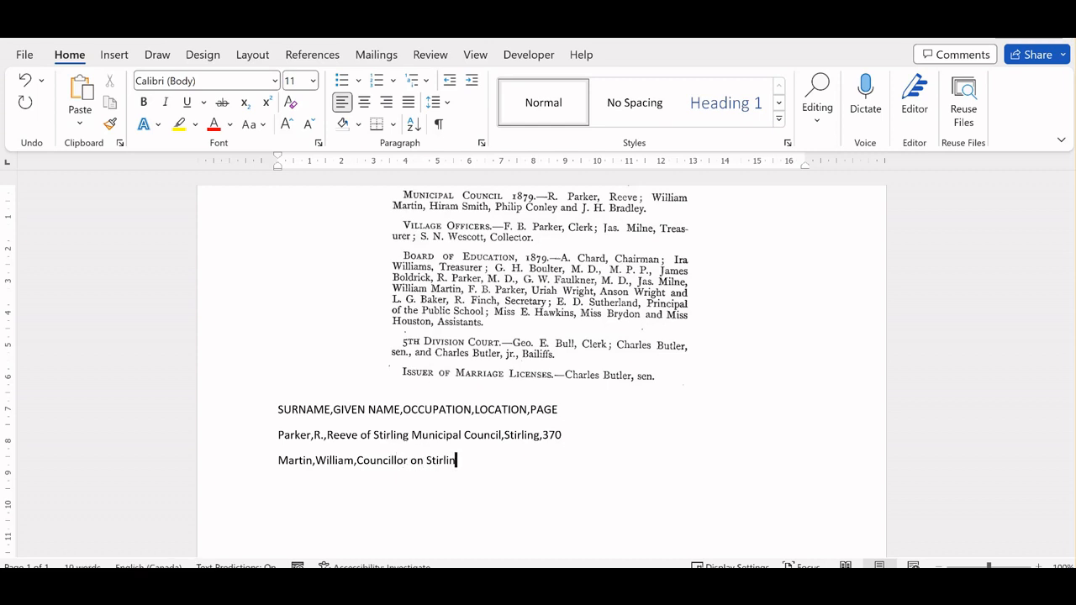
type("g Municipal C")
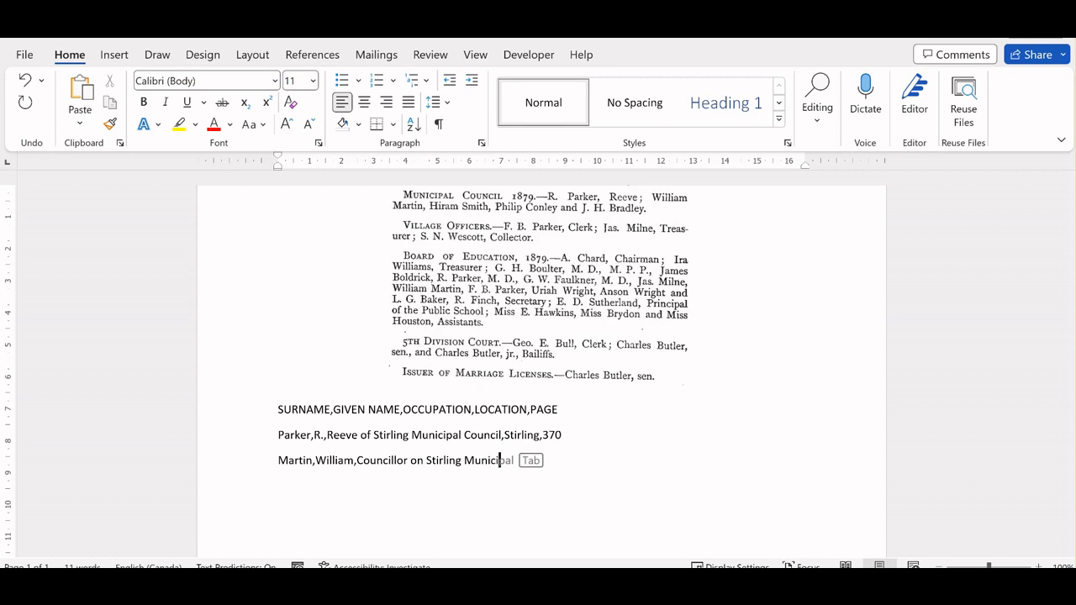
type("ouncil")
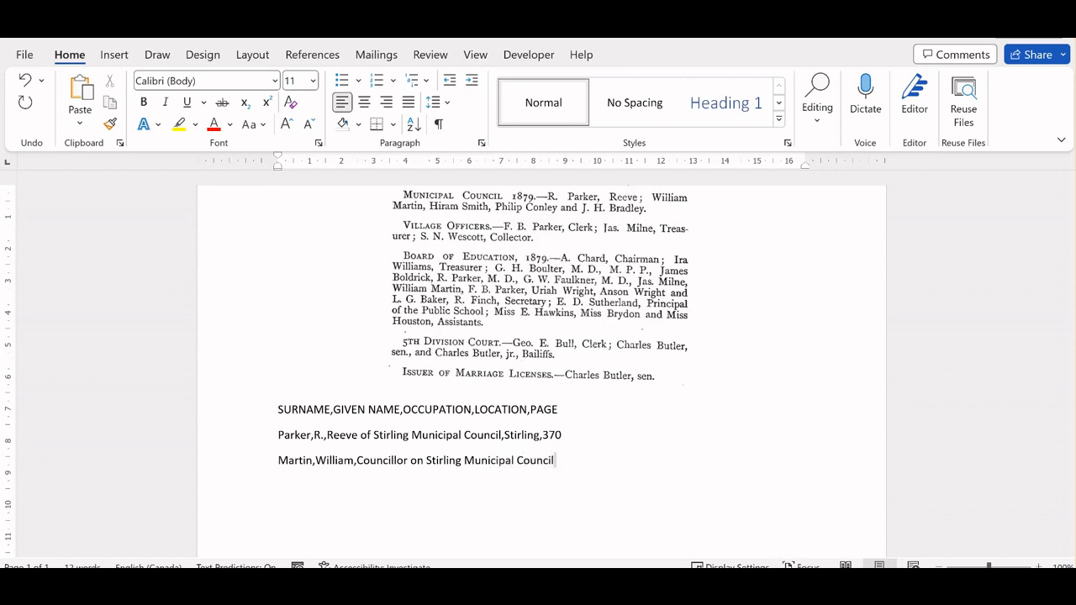
type(",Stirling,370")
Complete the councillor's record with occupation Councillor on Stirling Municipal Council, location Stirling and page 370, and begin a new line.
key("Return")
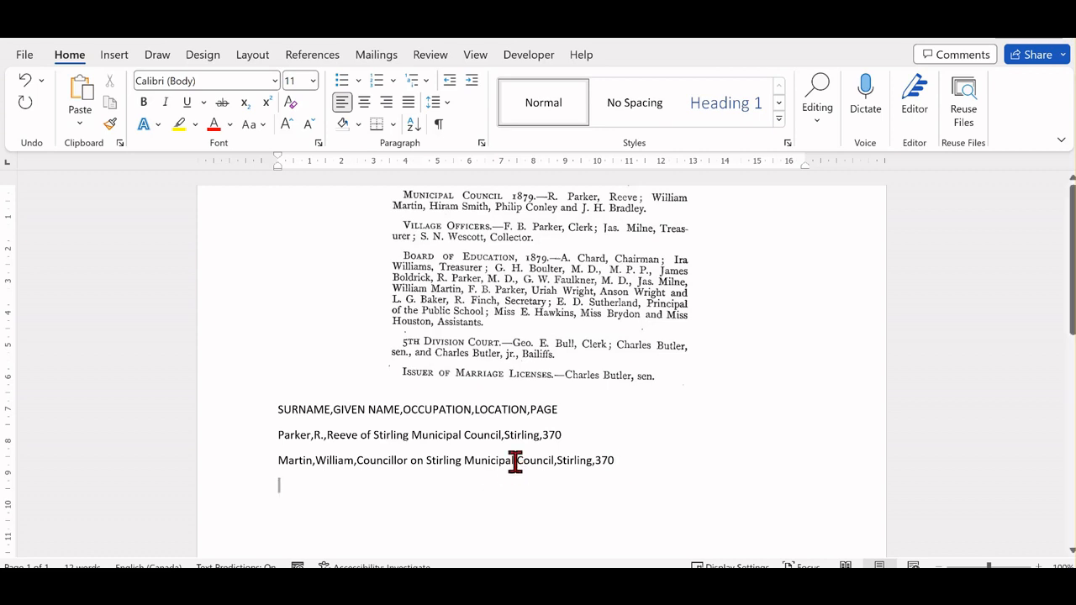
Add the marriage license issuer's record: surname, given name, Issuer of Marriage Licenses in Stirling, Stirling and page 370, separated by commas.
type("Butler")
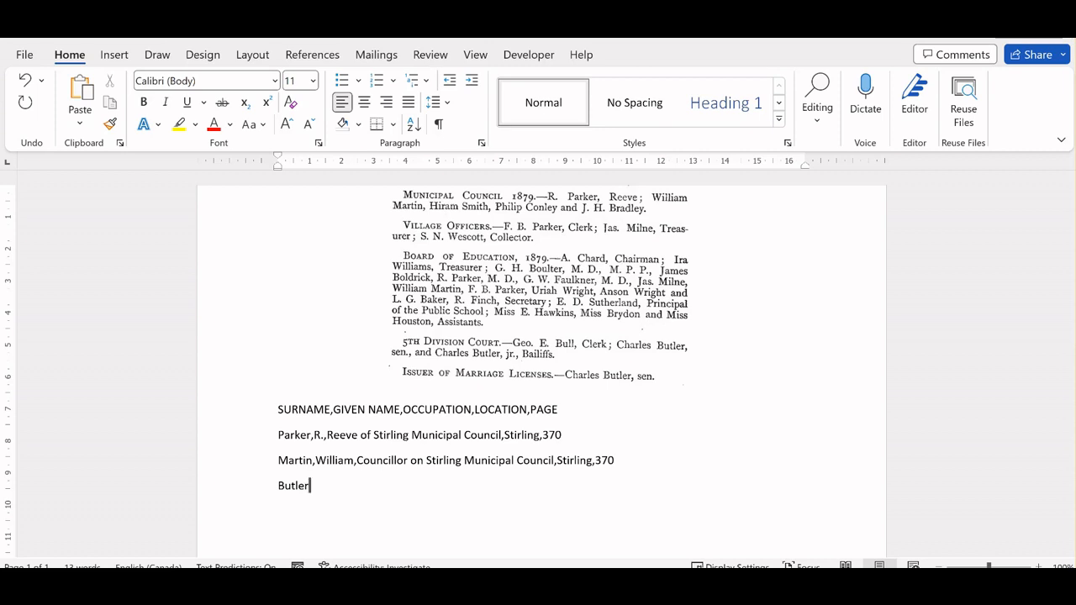
type(",Ch")
type("arles,Issuer of Marr")
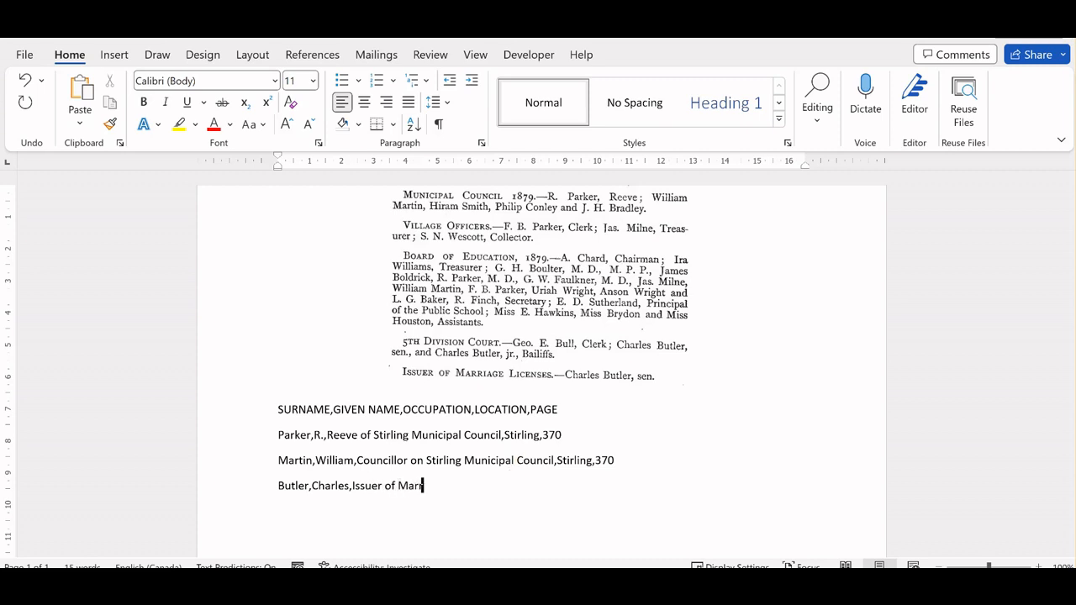
type("iage Licenses in Stirling,")
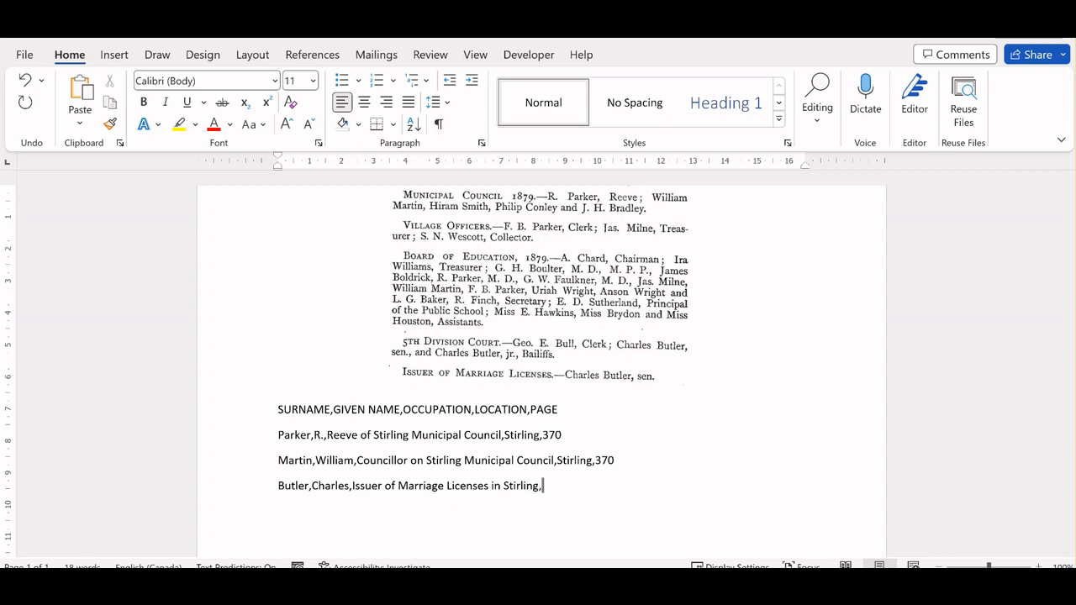
type("tirling,370")
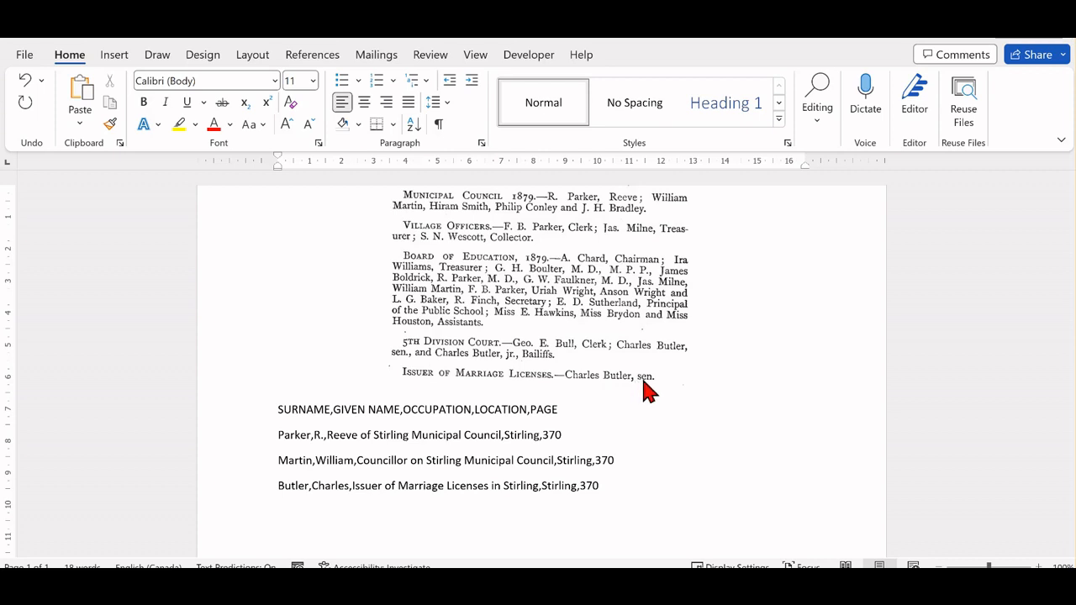
Add the suffix Sr after the given name in the marriage license issuer's record, keeping a single comma before the occupation.
left_click(352, 486)
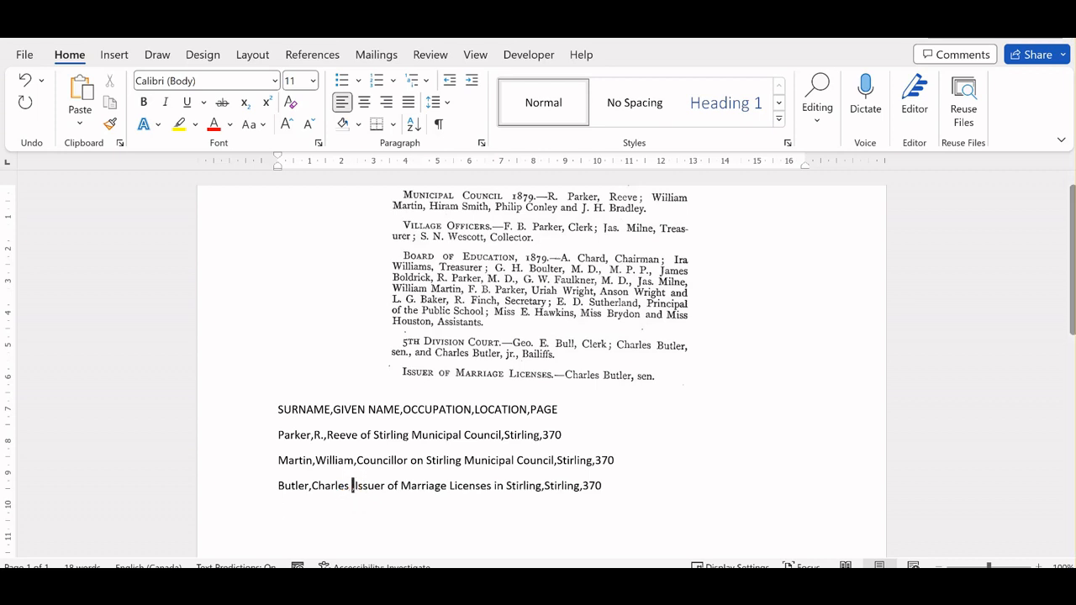
type("S")
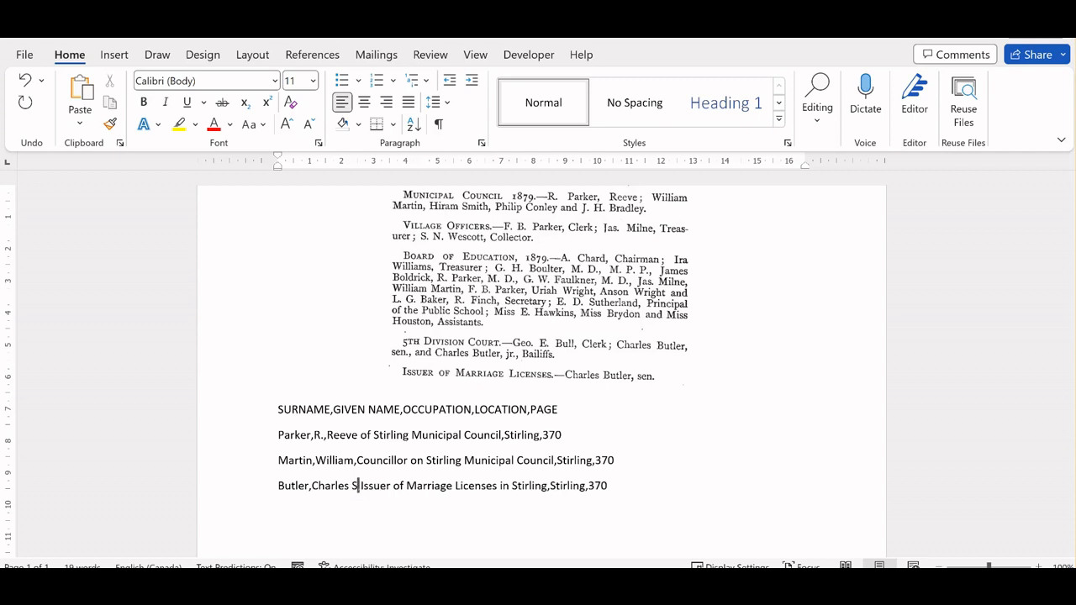
type("r")
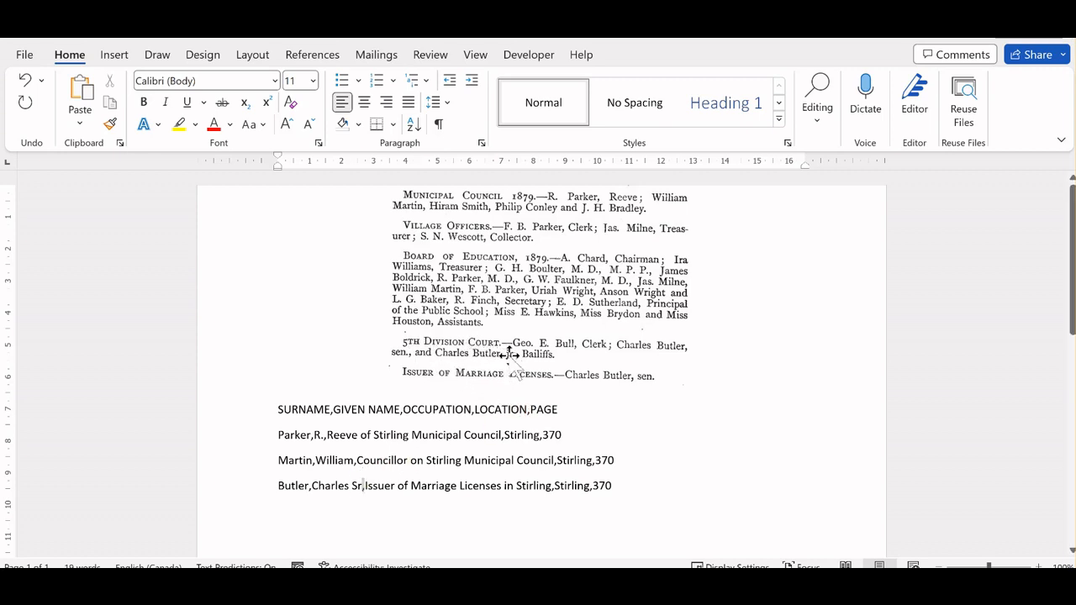
type(",")
type(",")
Copy the header line and the three records into a new blank document.
left_click_drag(609, 486, 288, 426)
key("ctrl+c")
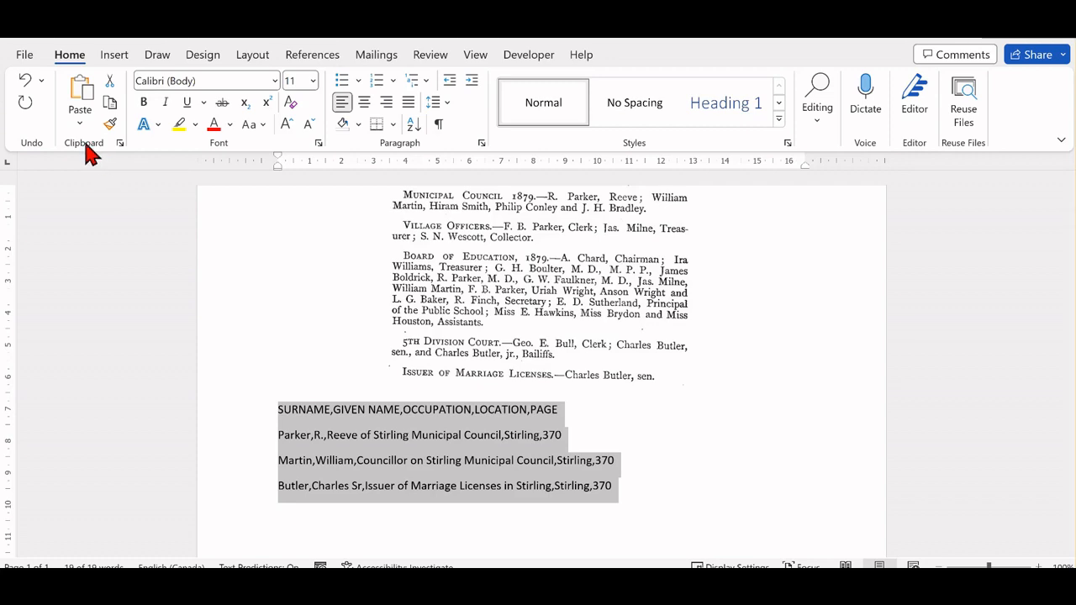
left_click(25, 56)
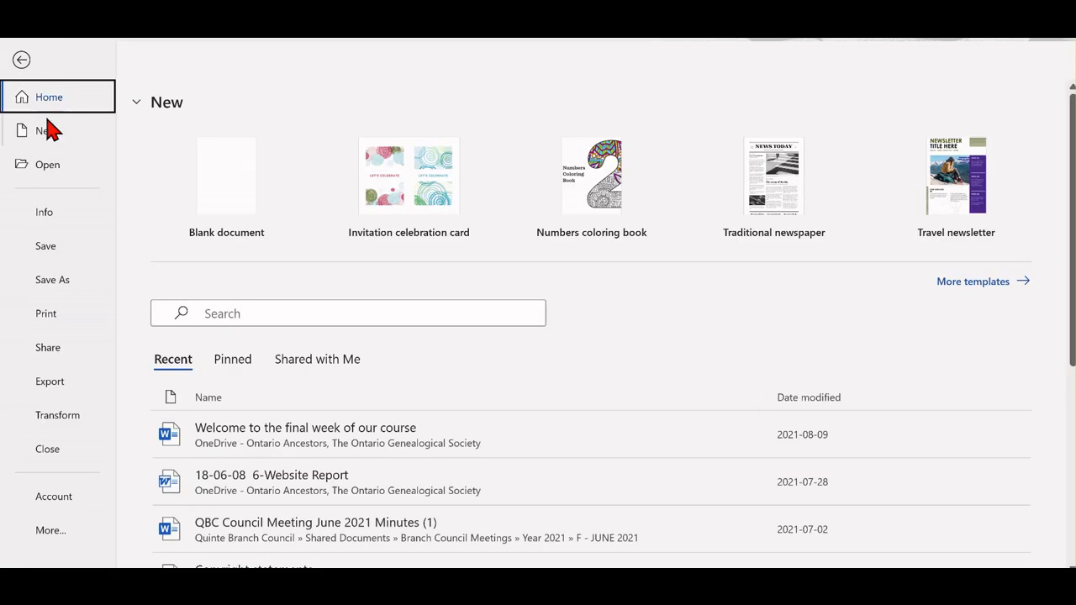
left_click(51, 130)
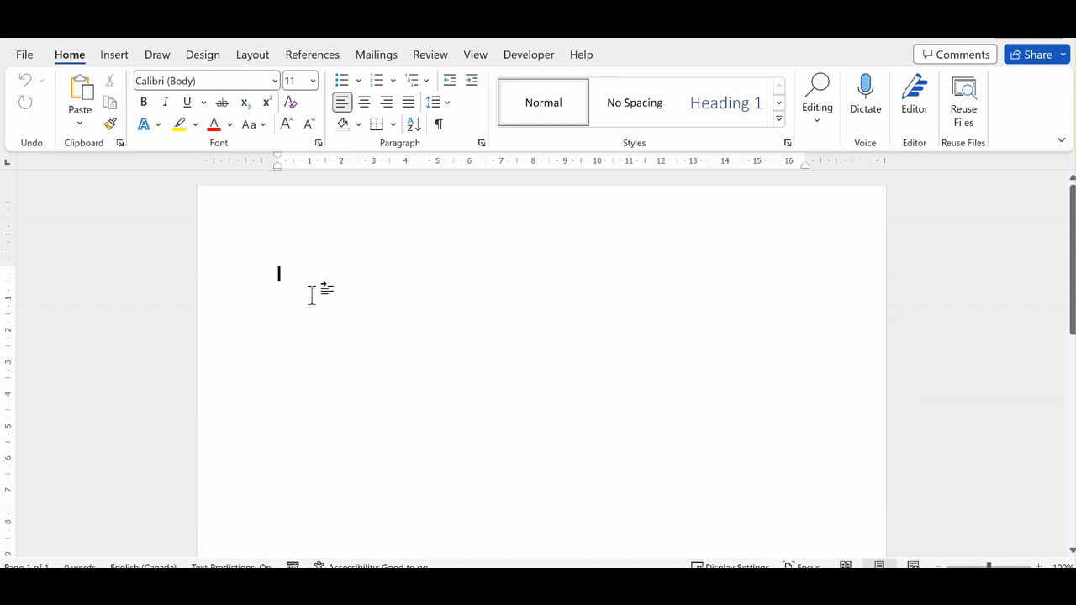
key("ctrl+v")
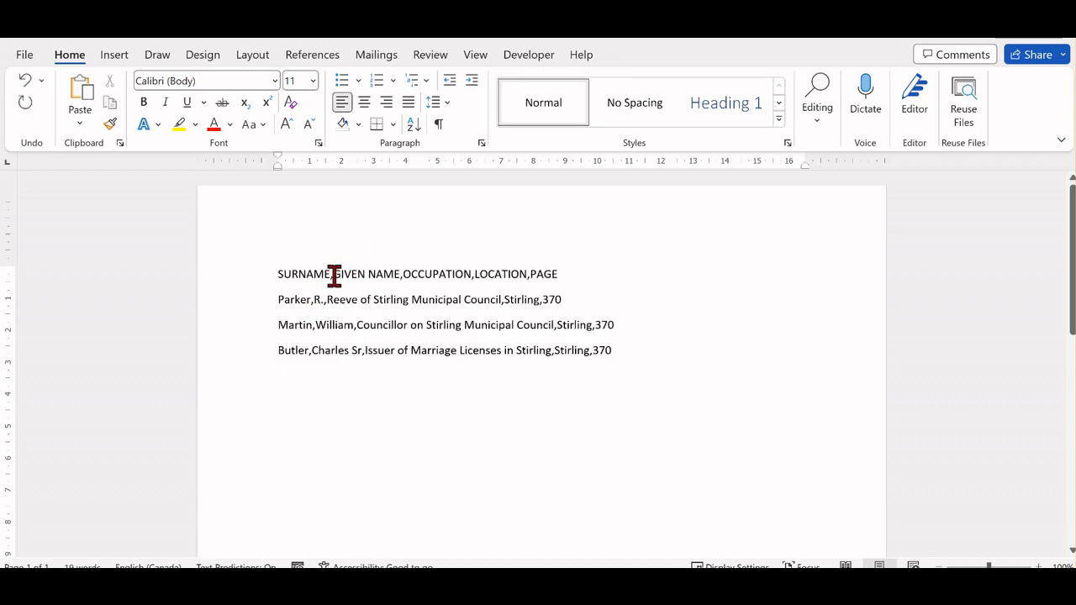
Save the new document in Documents as a Plain Text file named Word_Document with Windows (Default) encoding.
left_click(25, 57)
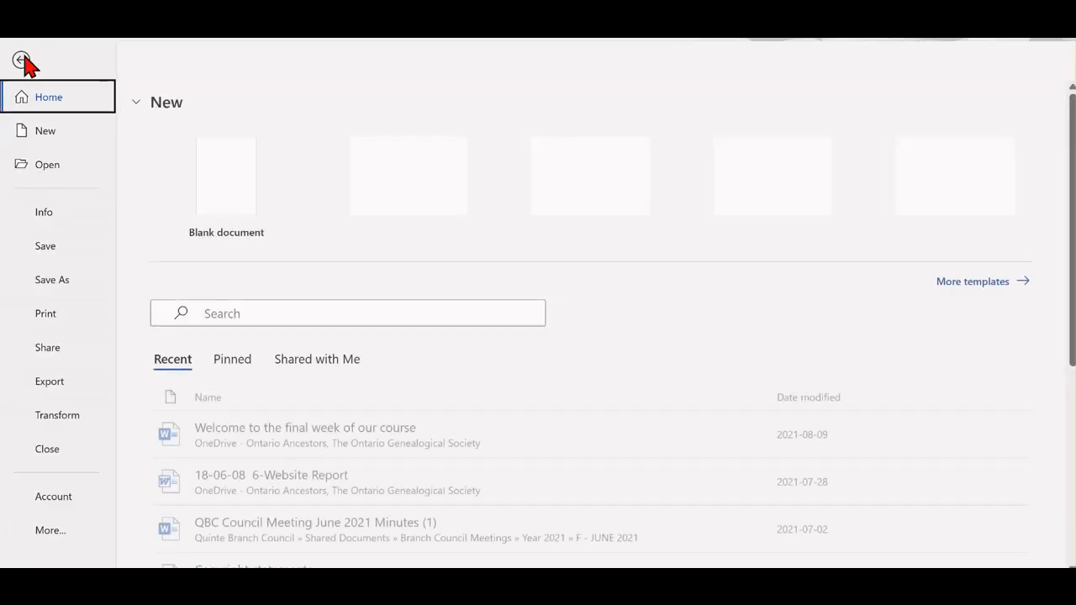
left_click(46, 283)
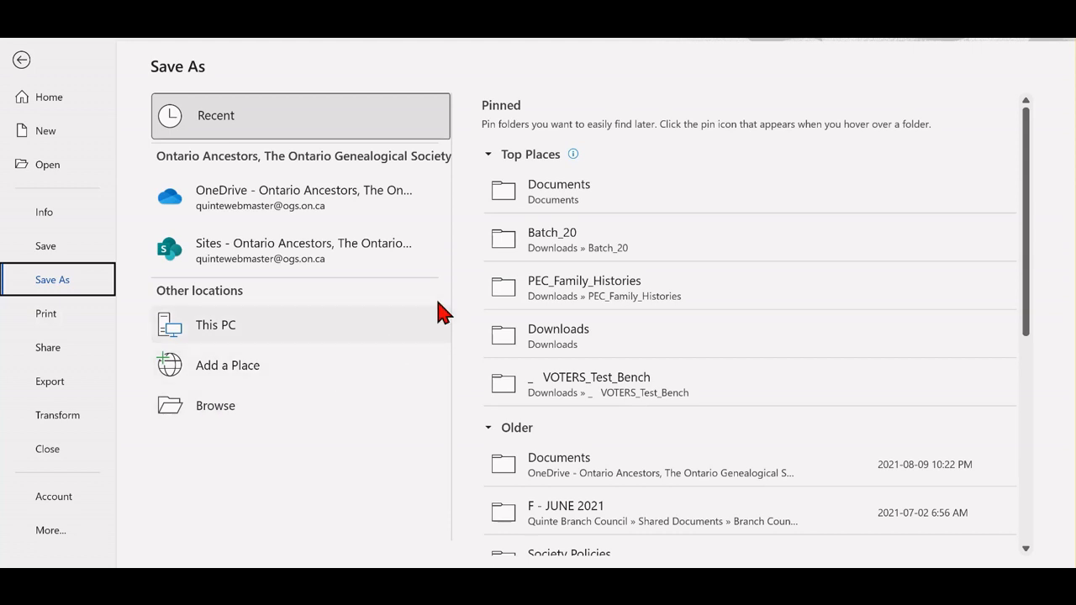
left_click(217, 405)
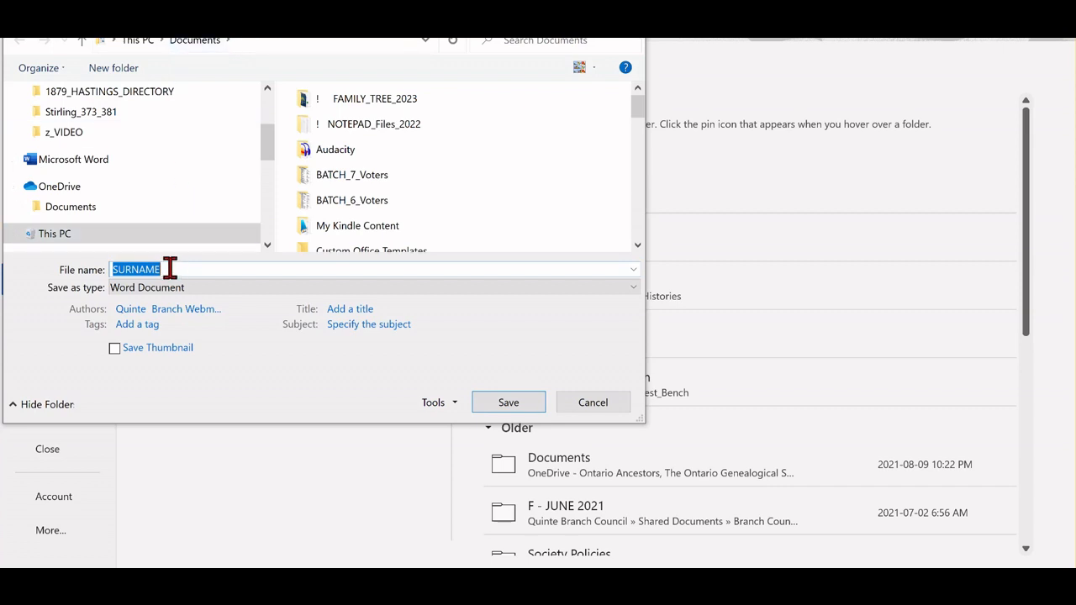
key("BackSpace")
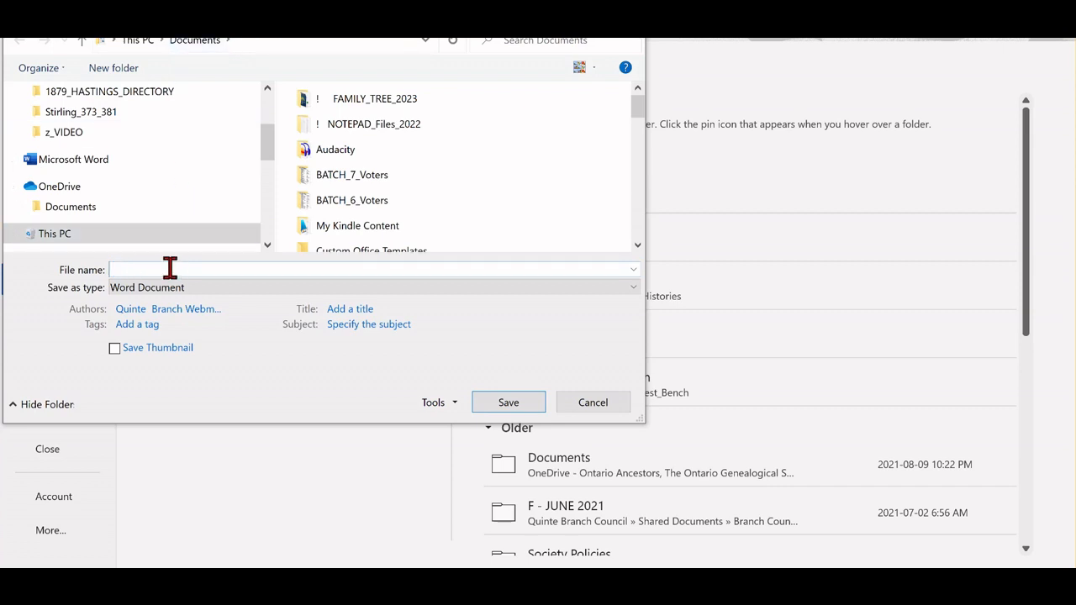
type("Word")
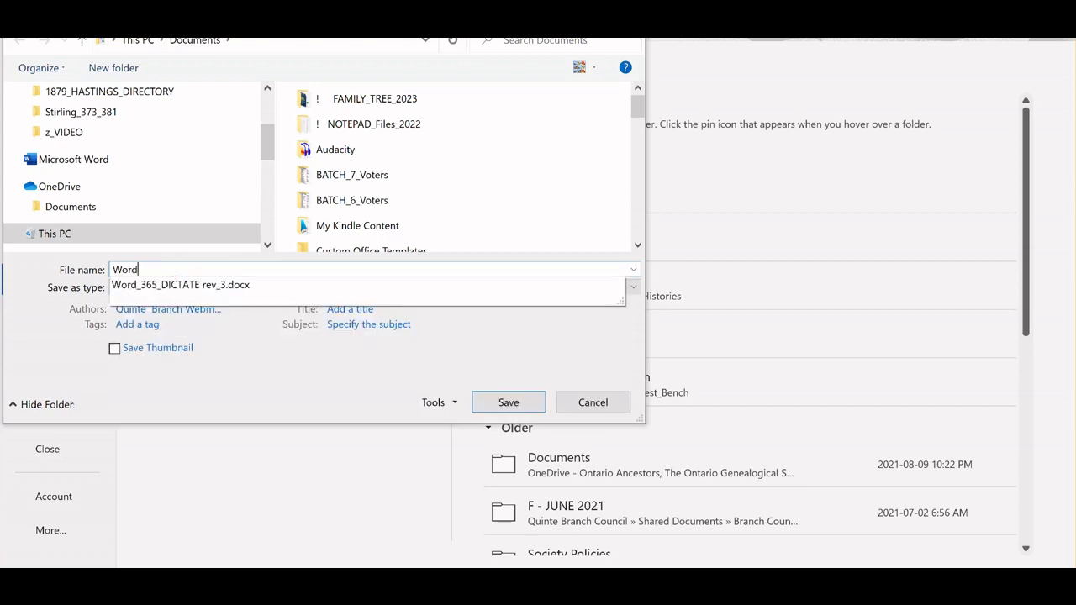
type("_Document")
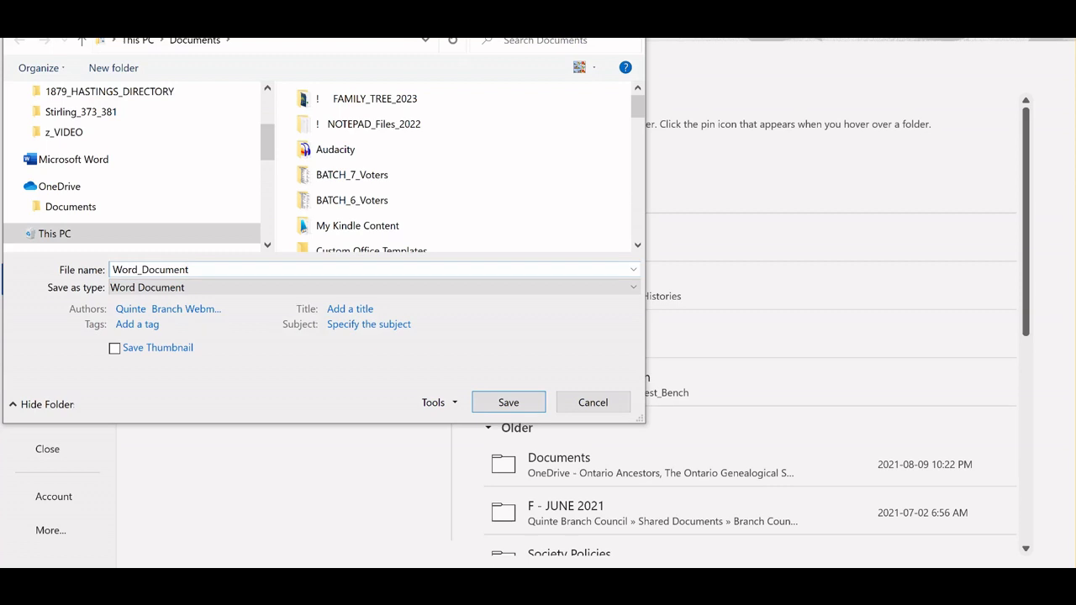
left_click(634, 295)
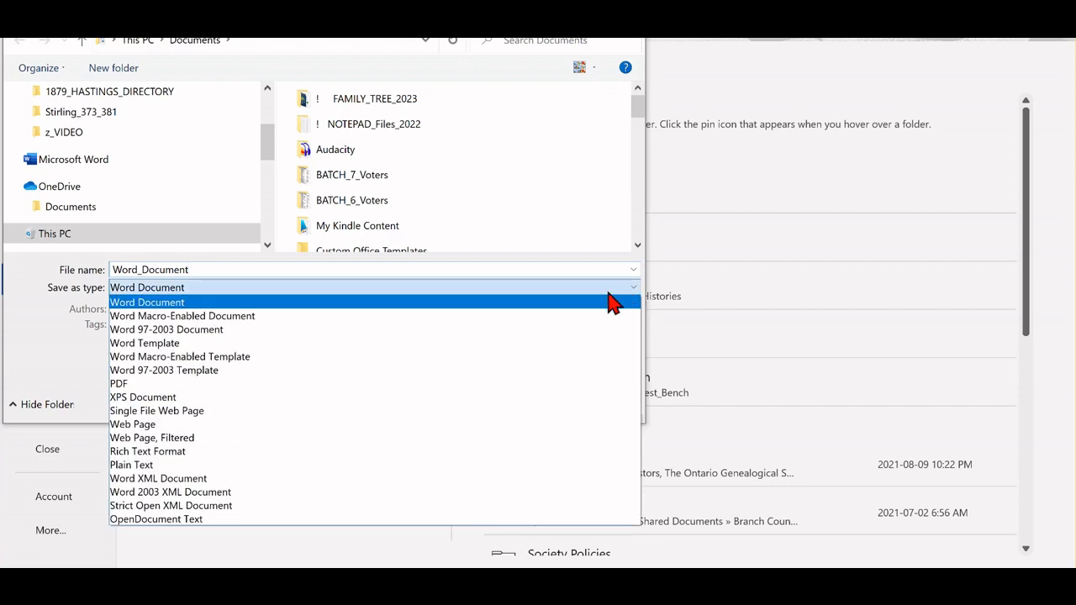
left_click(157, 467)
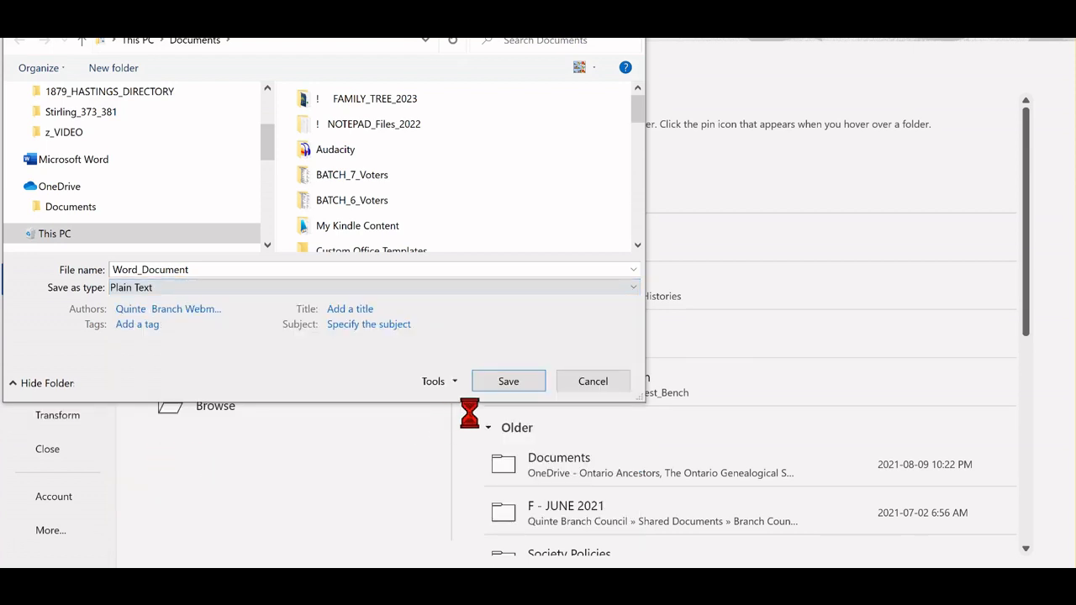
left_click(503, 389)
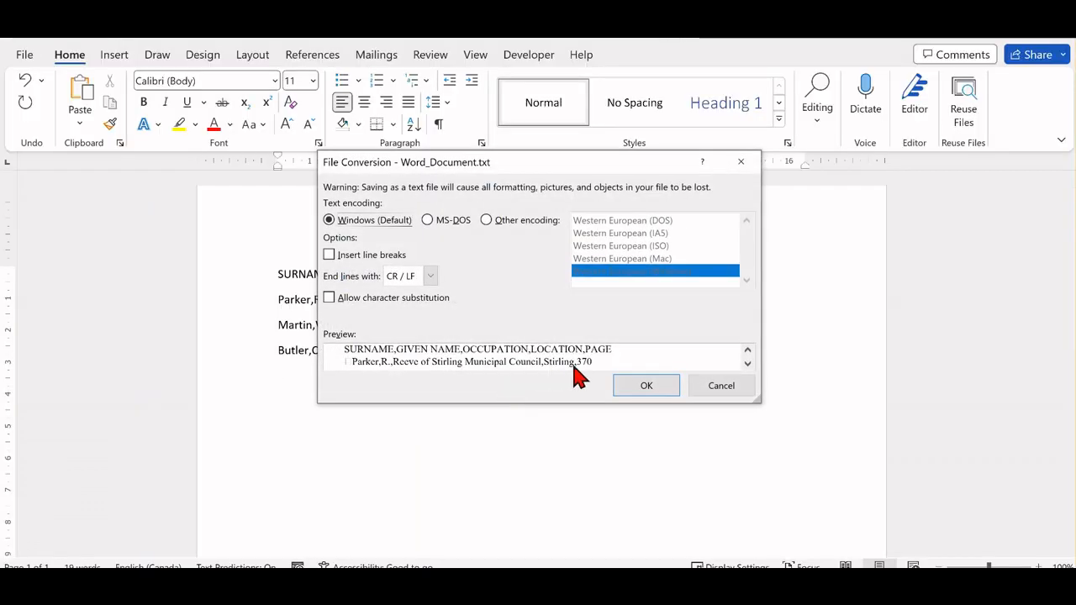
left_click(644, 389)
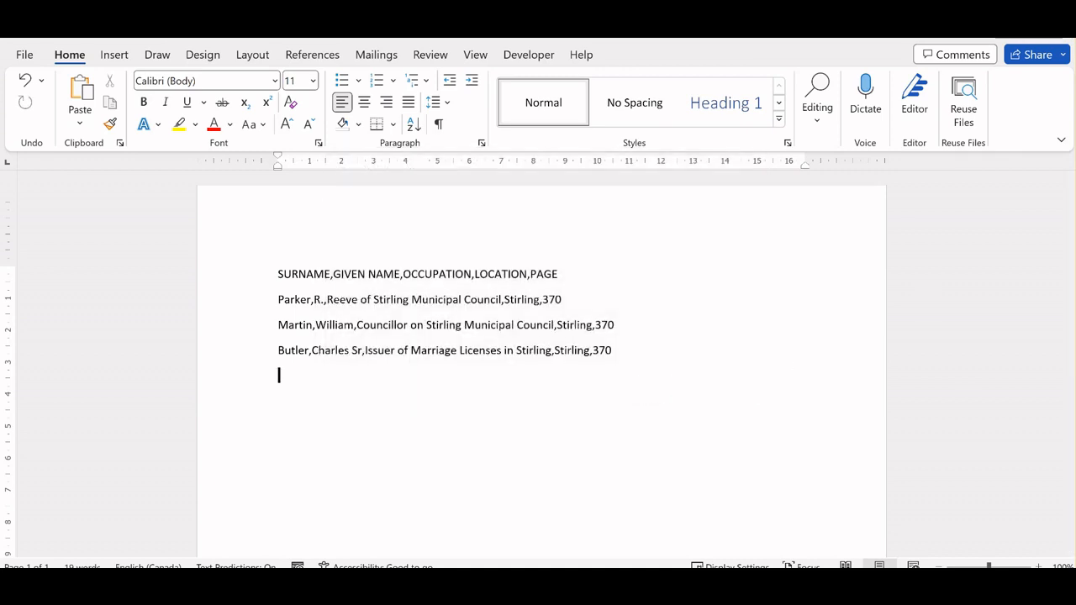
Switch to Excel and browse for a file to open, with all file types listed.
key("alt+Tab")
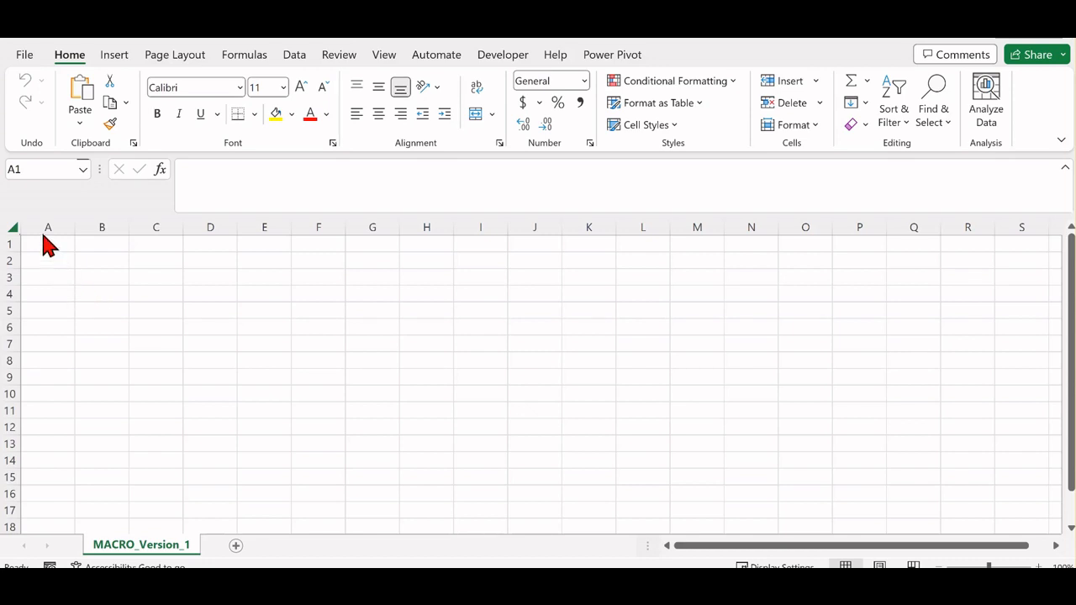
left_click(25, 57)
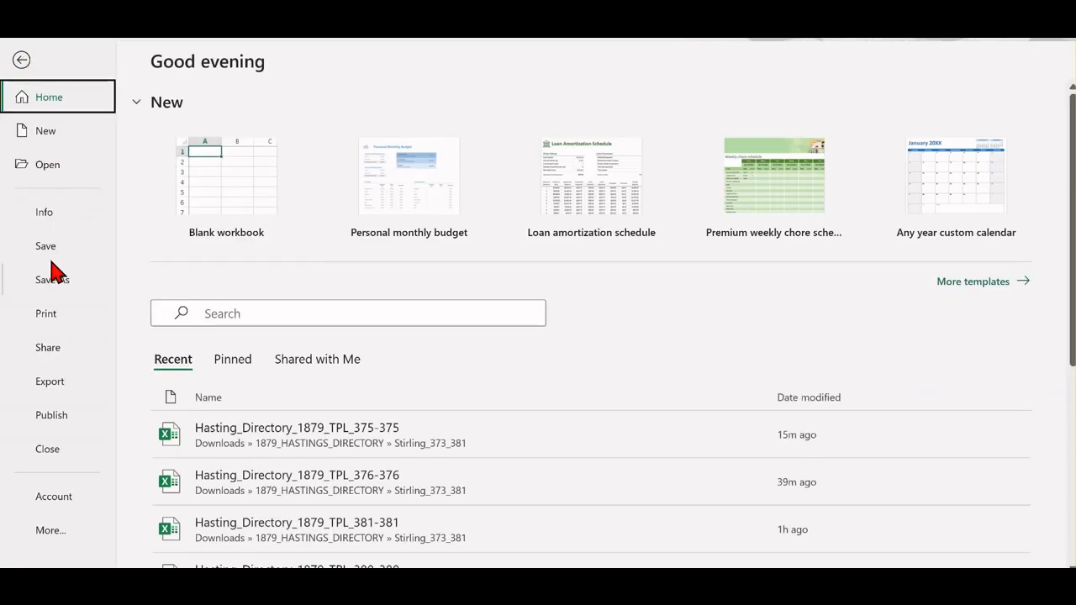
left_click(44, 165)
left_click(195, 448)
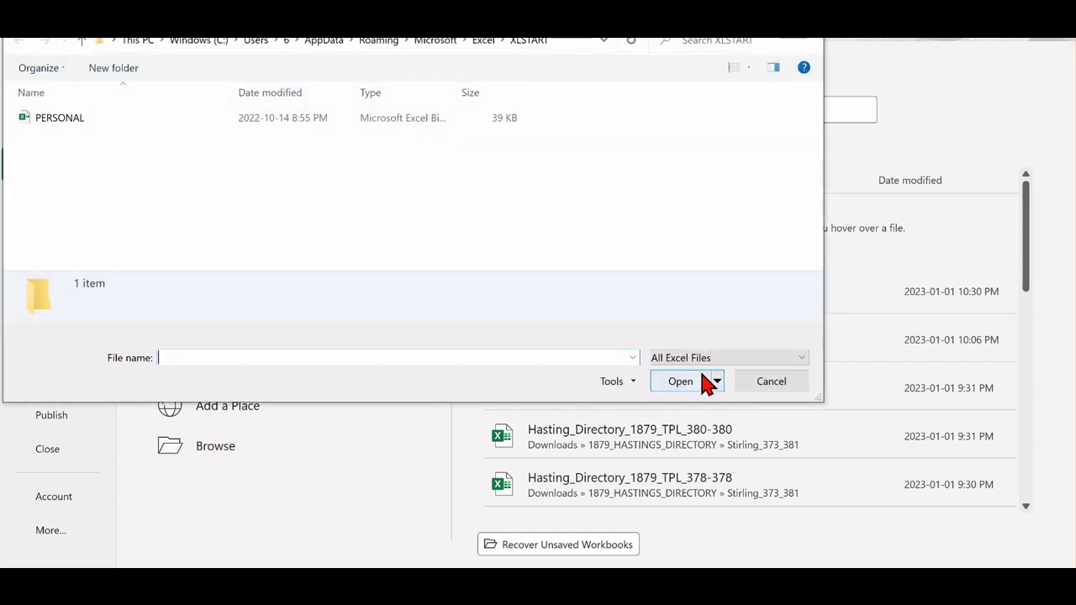
left_click(803, 361)
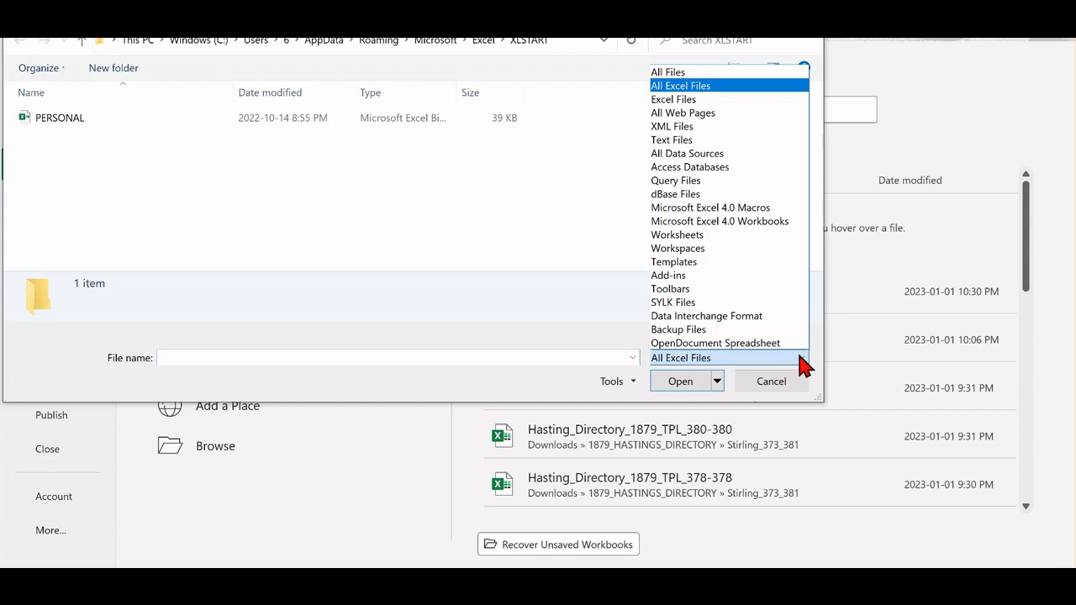
left_click(669, 72)
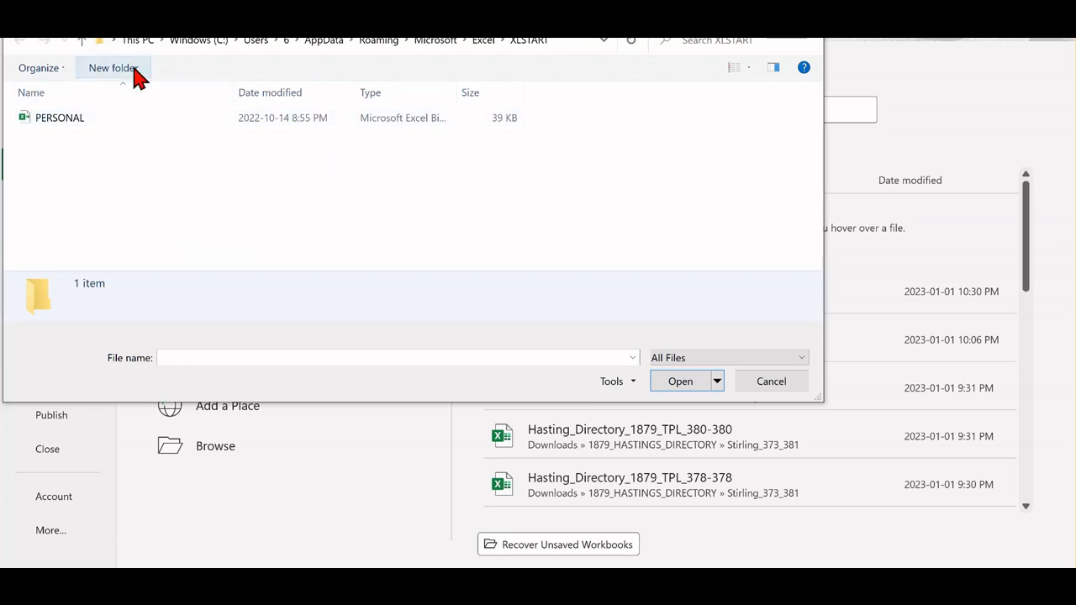
Open the Word_Document text file from the Documents folder as read-only.
left_click(138, 41)
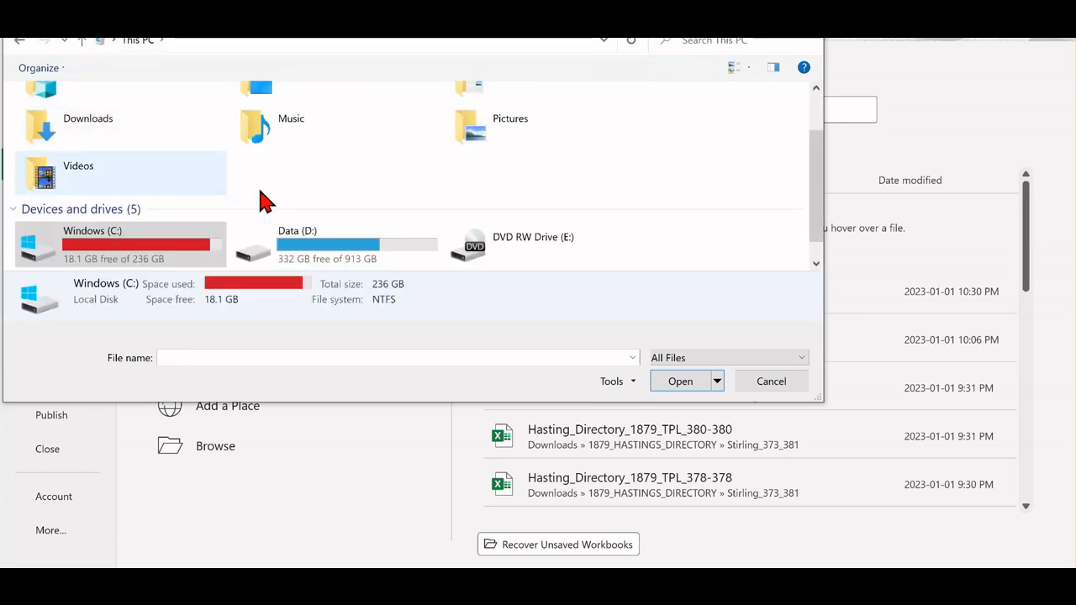
scroll(263, 200, "up", 2)
double_click(507, 137)
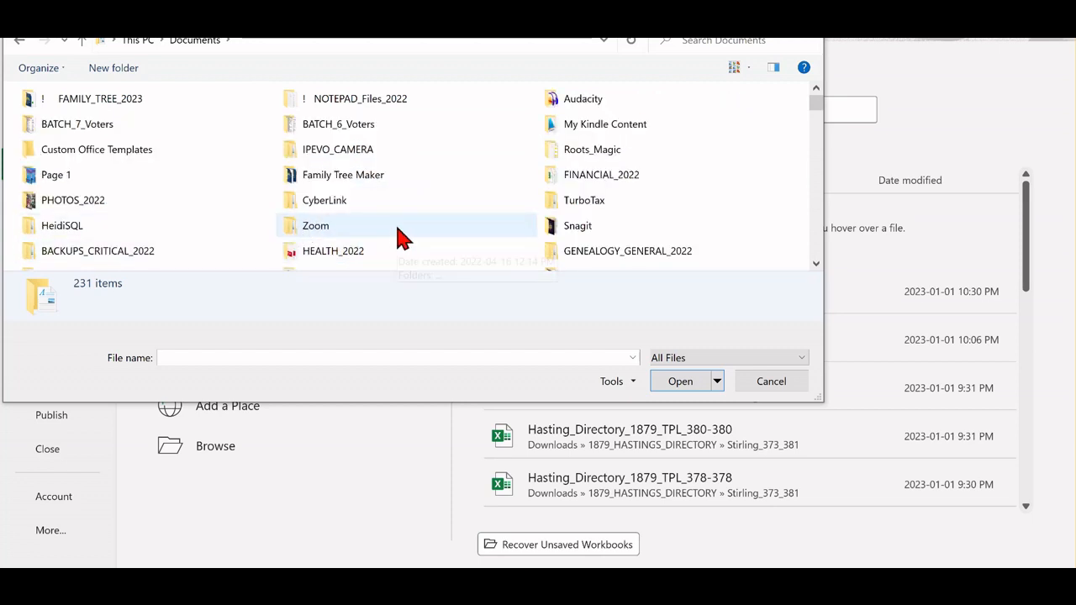
scroll(398, 237, "down", 1)
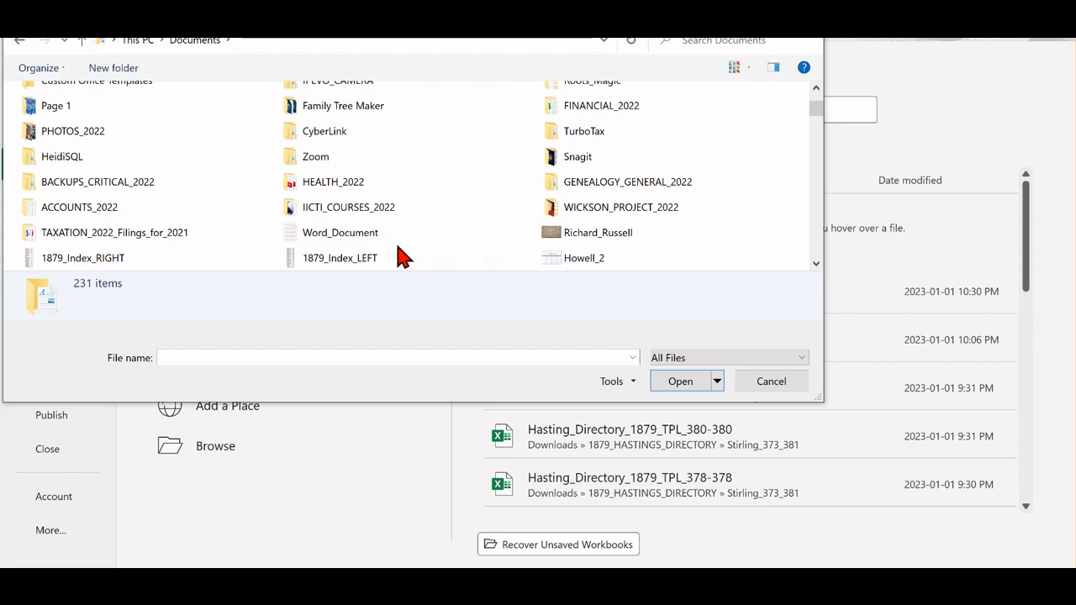
left_click(348, 238)
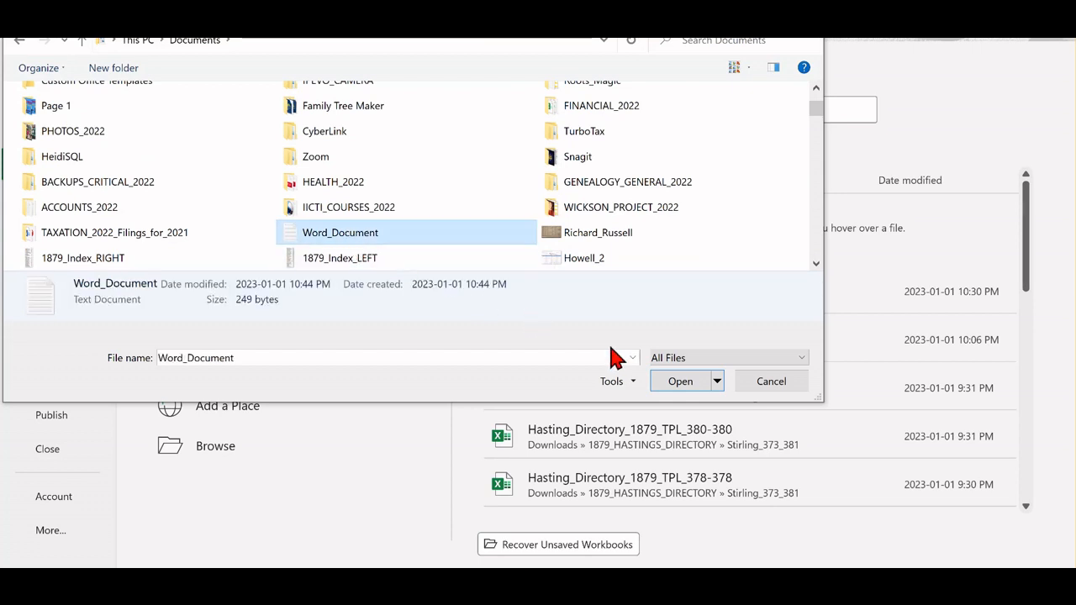
left_click(679, 382)
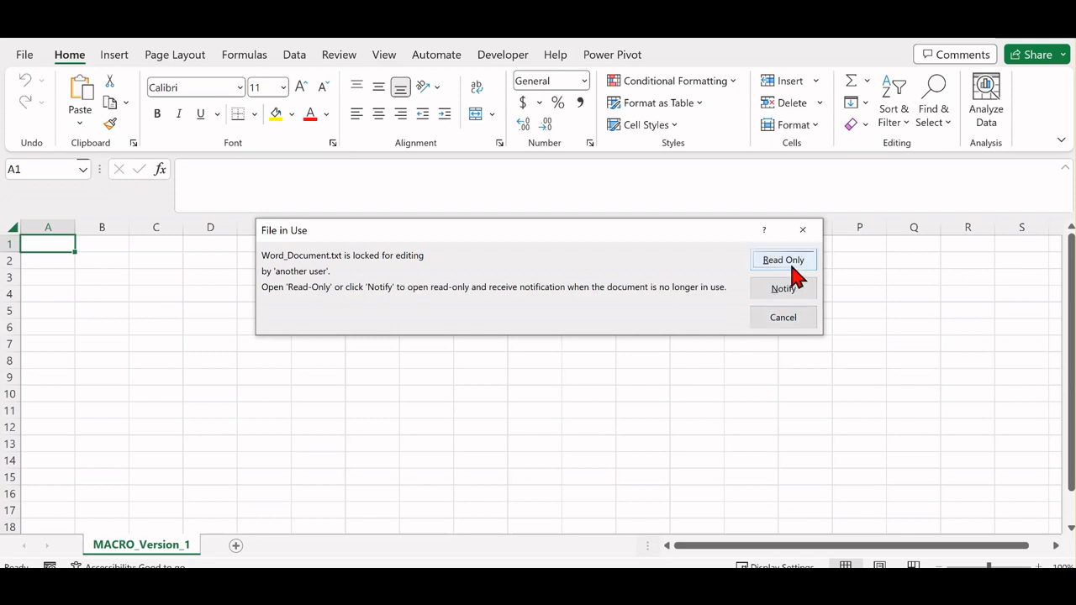
left_click(783, 261)
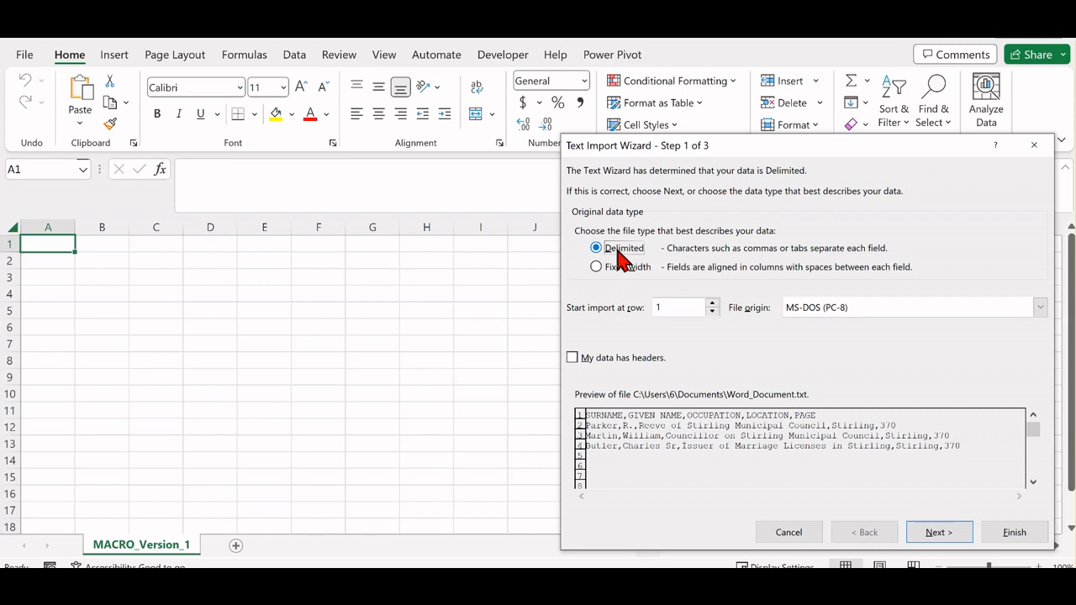
Import the text as delimited data, with comma as the only delimiter instead of tab.
left_click(939, 538)
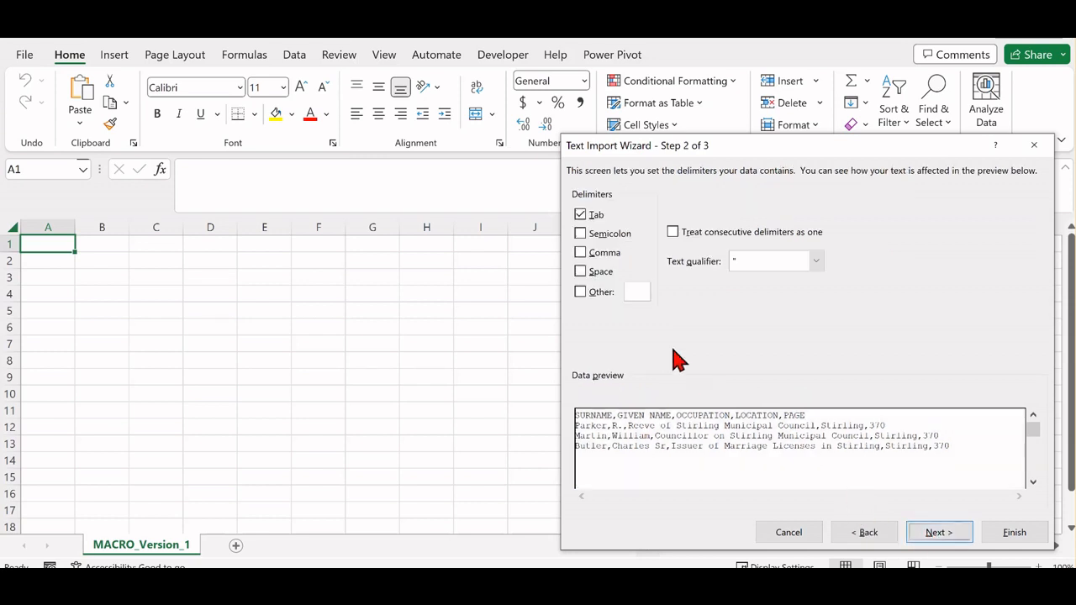
left_click(581, 252)
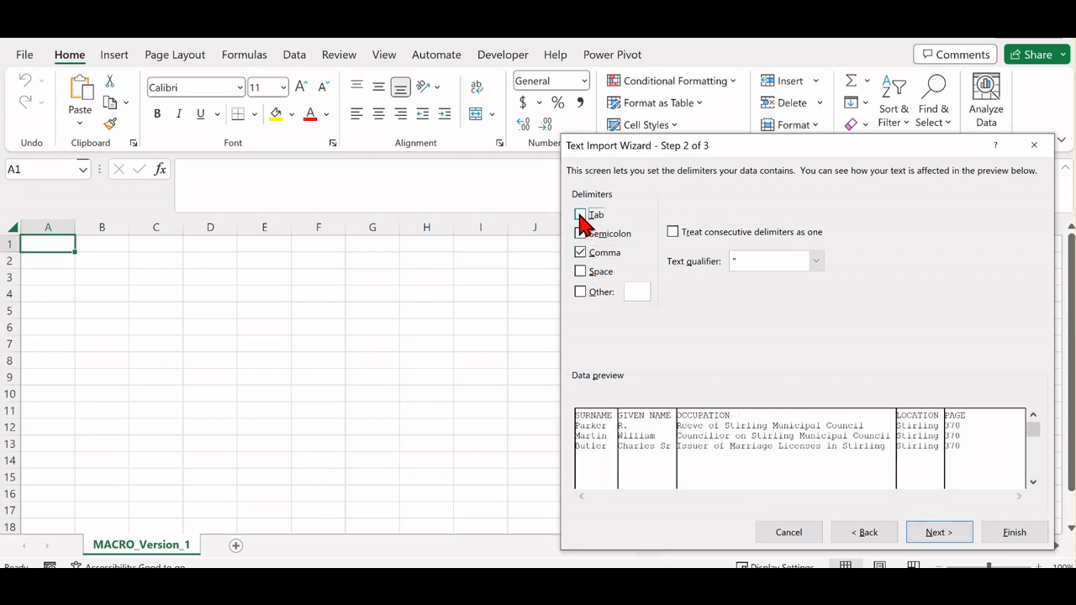
left_click(580, 214)
left_click(1013, 537)
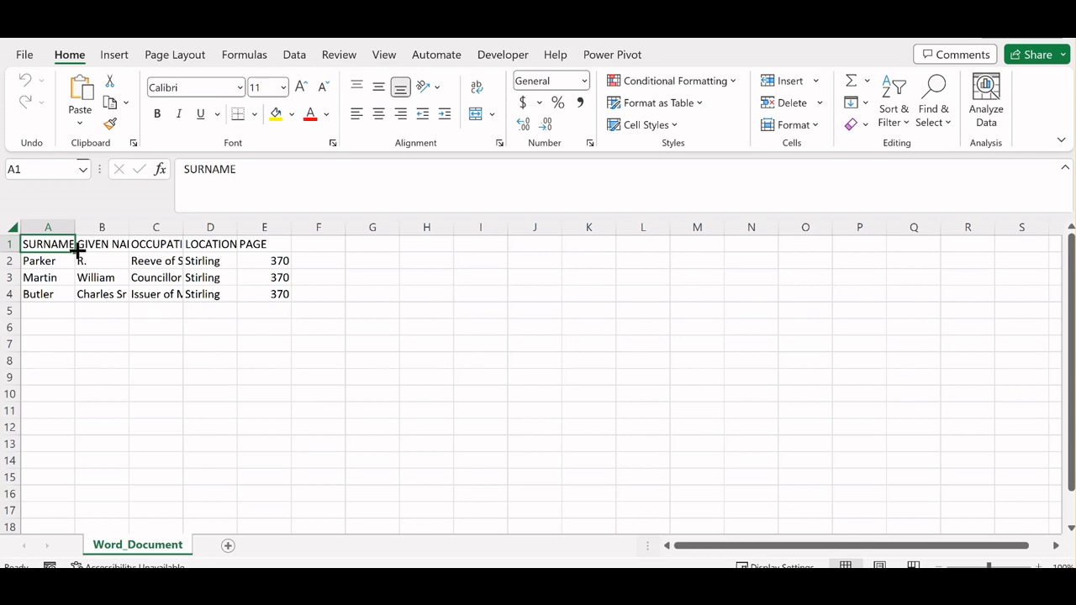
AutoFit the widths of columns A to E to their contents.
left_click_drag(67, 227, 267, 226)
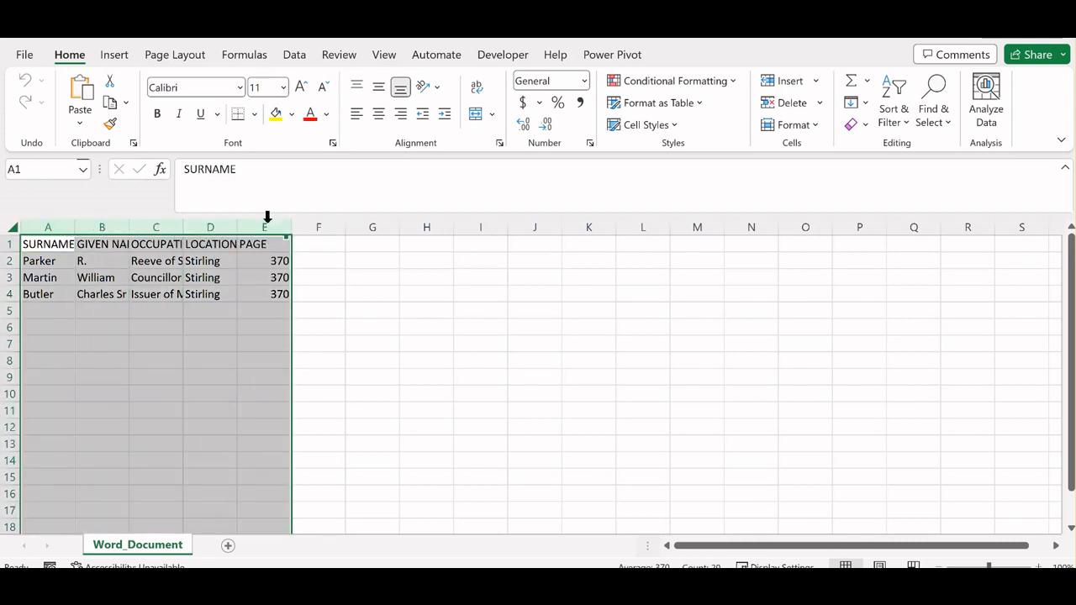
left_click(787, 127)
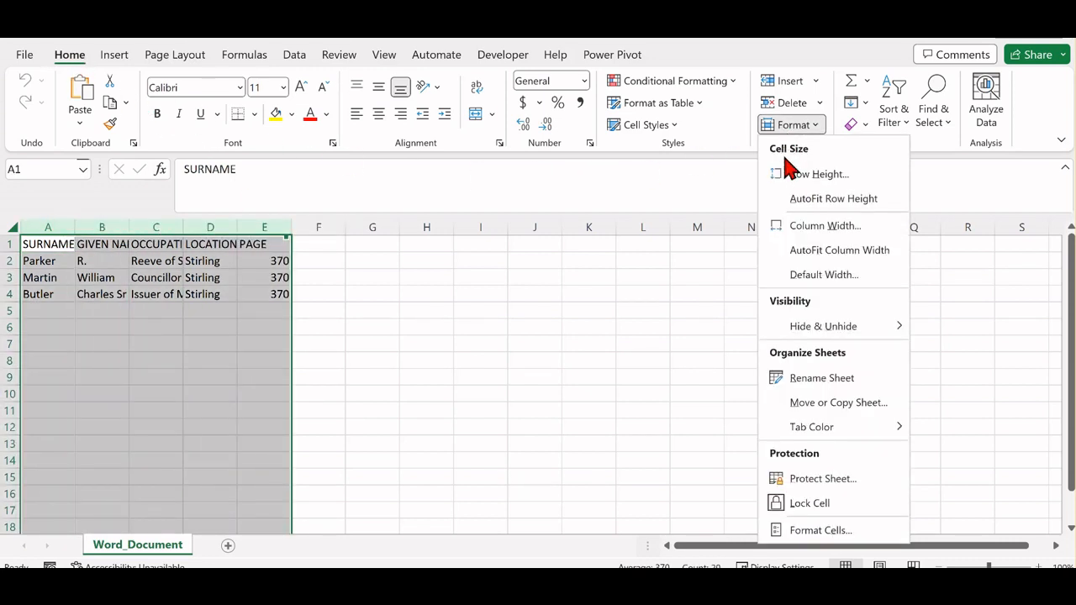
left_click(830, 251)
left_click(629, 374)
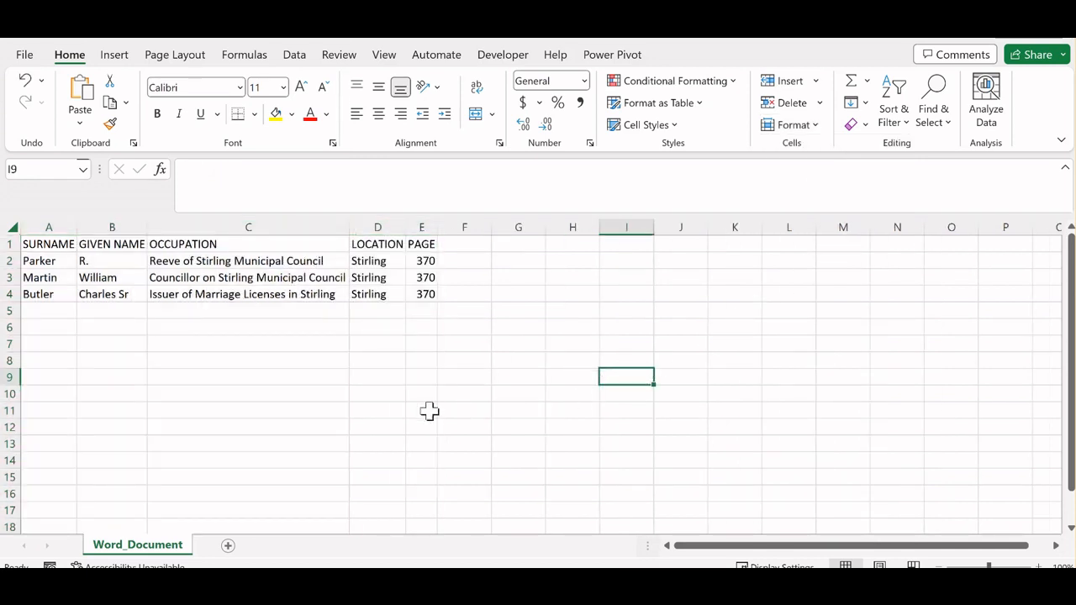